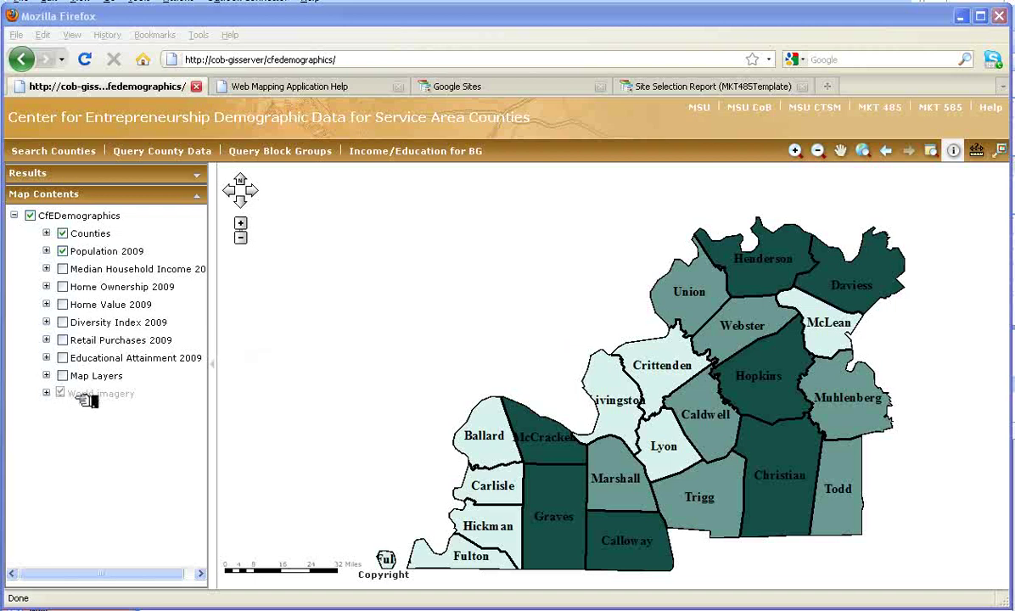
# Expand the Population 2009 county and block group legends and display population by block group instead of by county
pyautogui.click(62, 251)
pyautogui.click(62, 252)
pyautogui.click(48, 251)
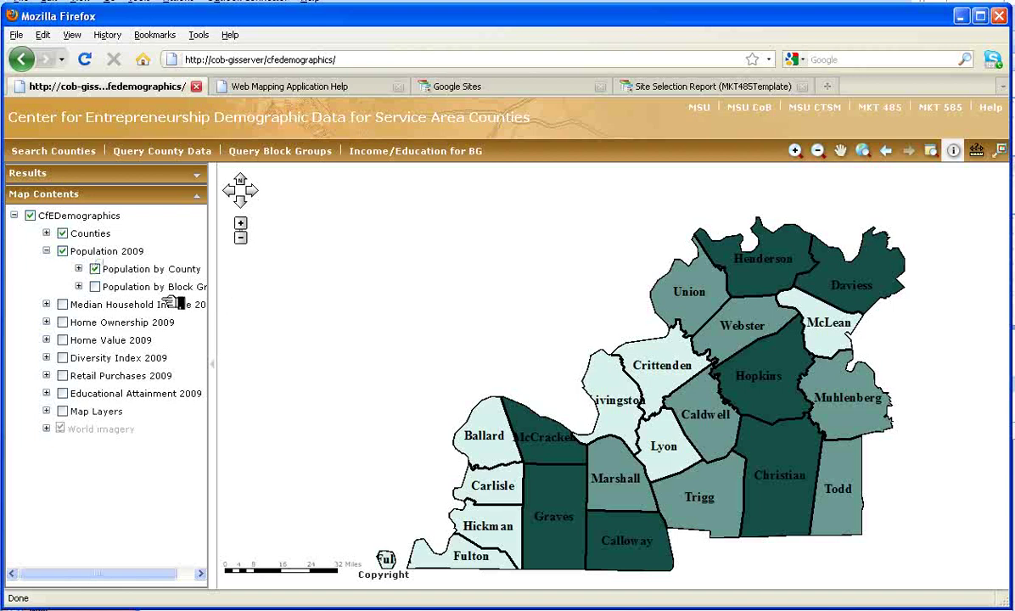
pyautogui.click(79, 269)
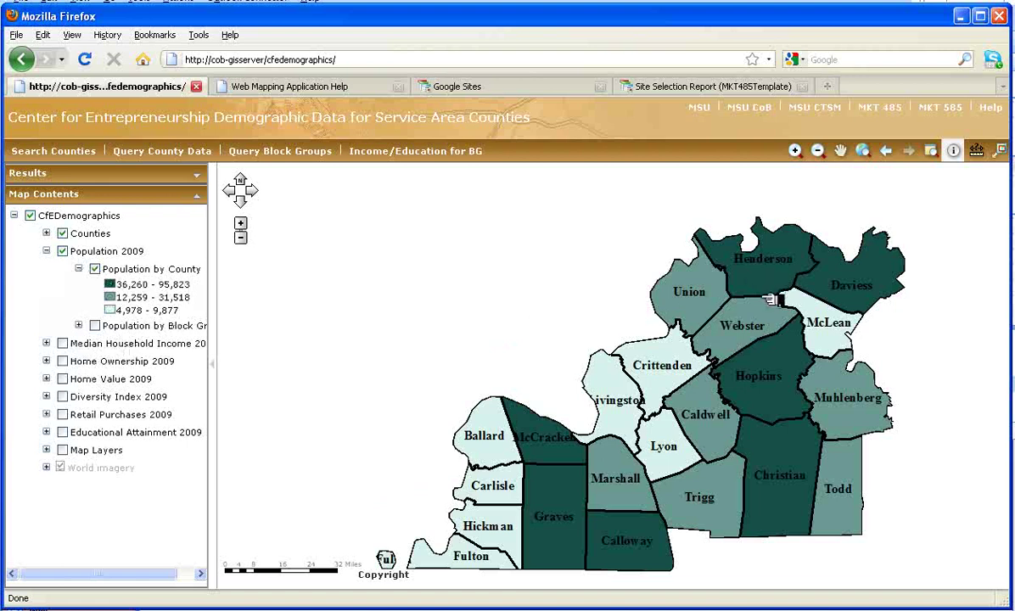
pyautogui.click(94, 326)
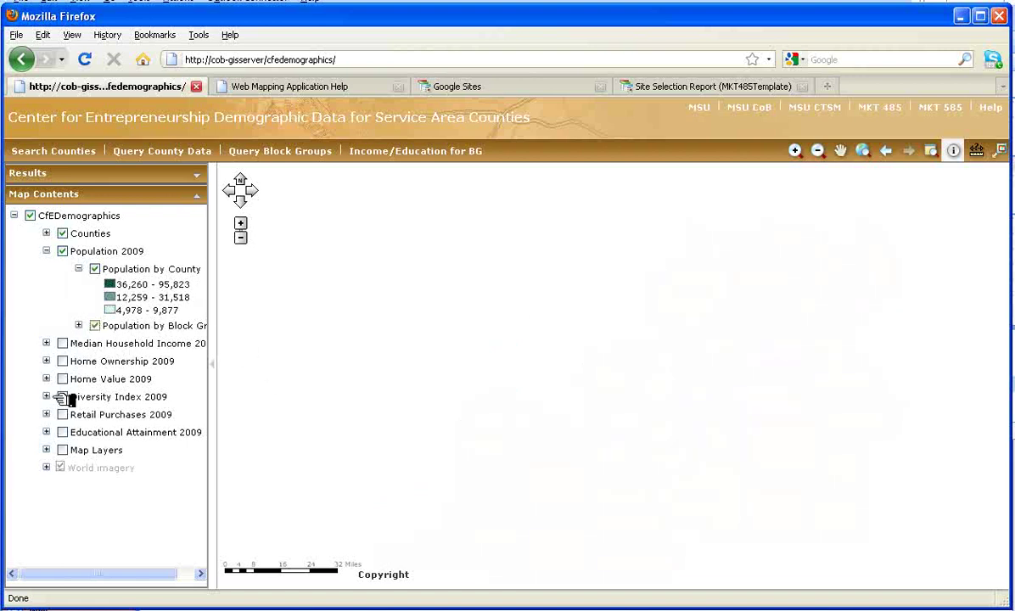
pyautogui.click(79, 326)
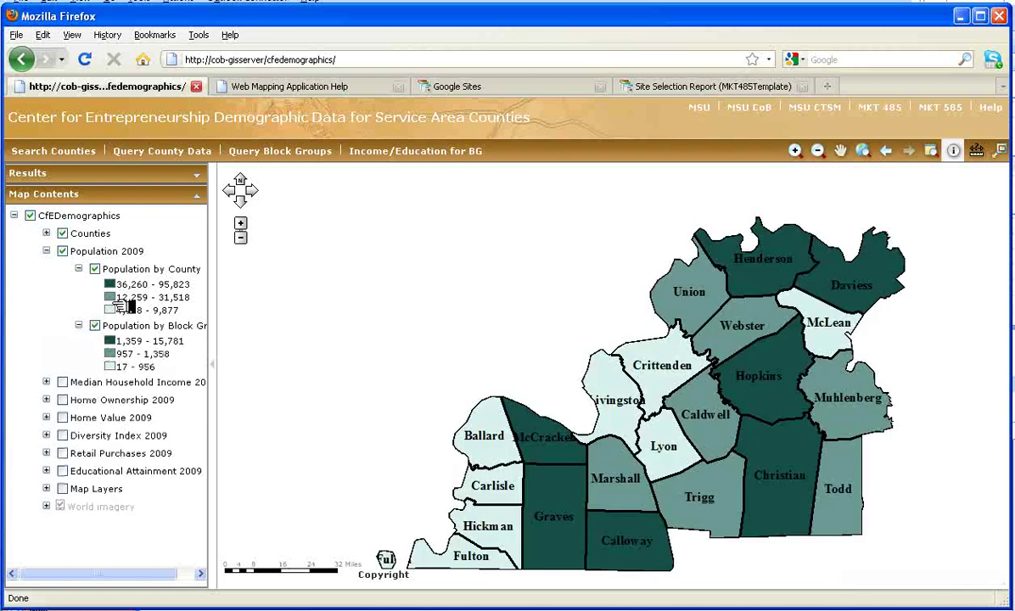
pyautogui.click(94, 269)
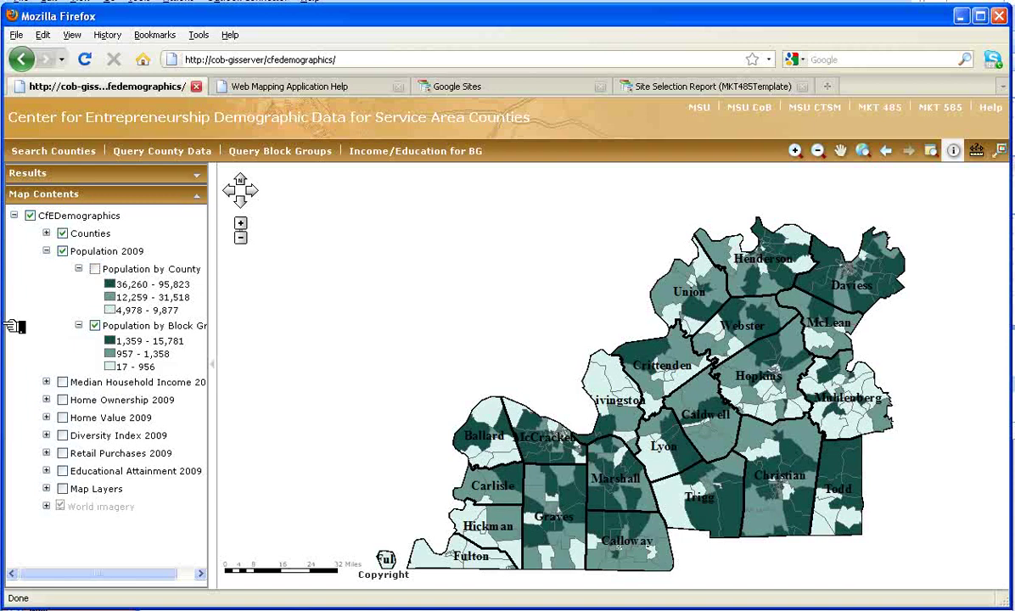
# Expand the Median Household Income 2009 county and block group legends and widen the map contents area to read them
pyautogui.click(46, 381)
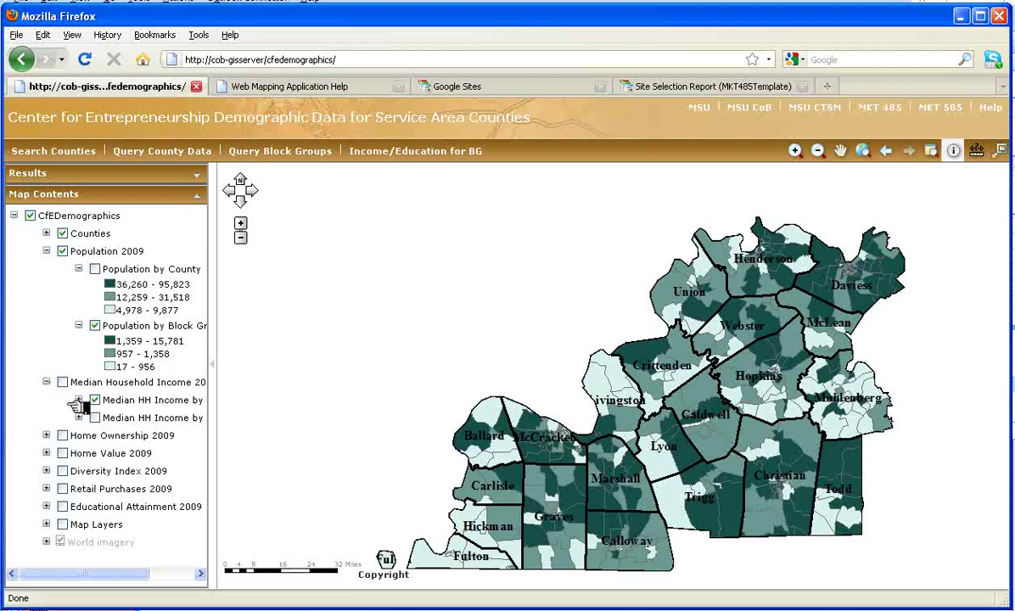
pyautogui.click(78, 399)
pyautogui.click(78, 456)
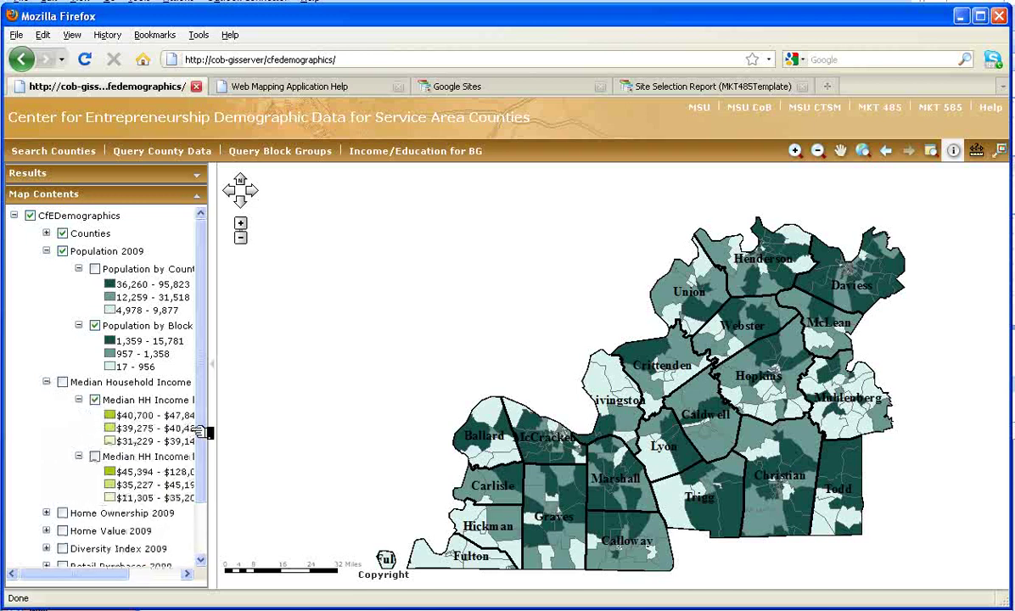
pyautogui.moveTo(223, 417); pyautogui.dragTo(263, 417)
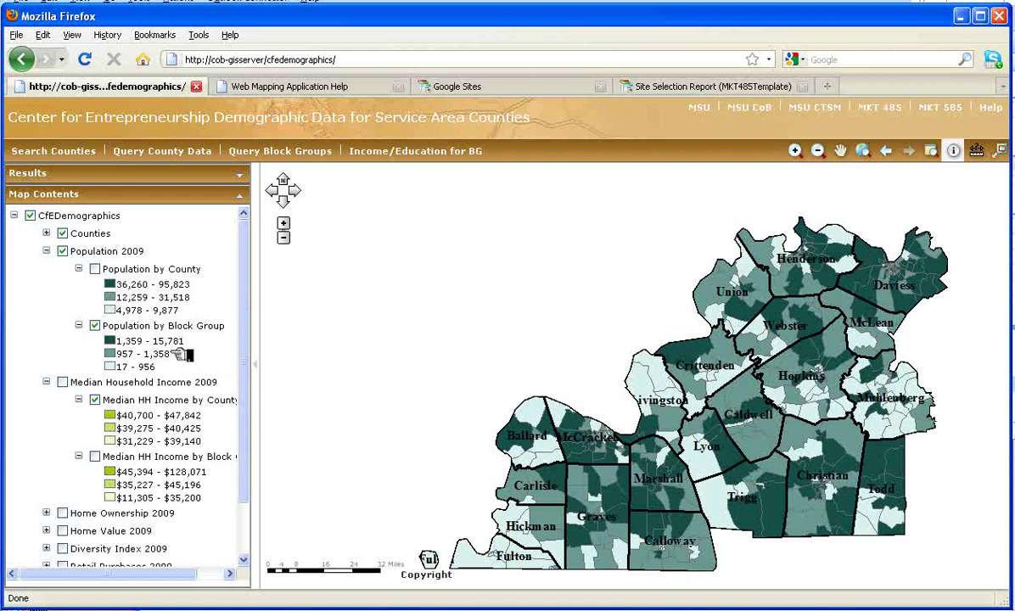
pyautogui.moveTo(245, 443); pyautogui.dragTo(245, 506)
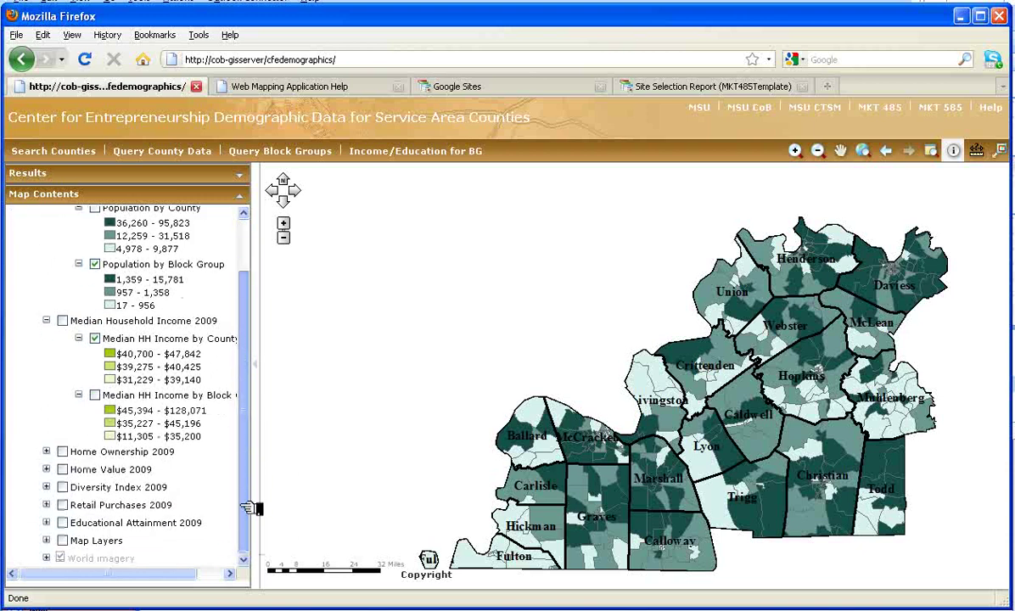
# Display Home Value 2009 on the map in place of Population 2009 and collapse the population group
pyautogui.click(64, 468)
pyautogui.scroll(3, 75, 382)
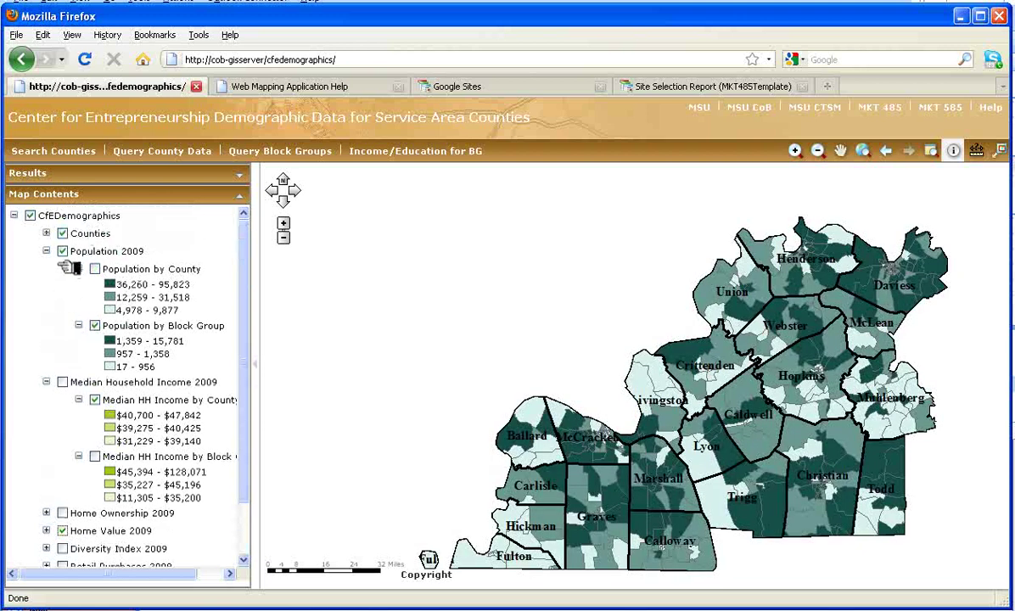
pyautogui.click(63, 251)
pyautogui.click(47, 251)
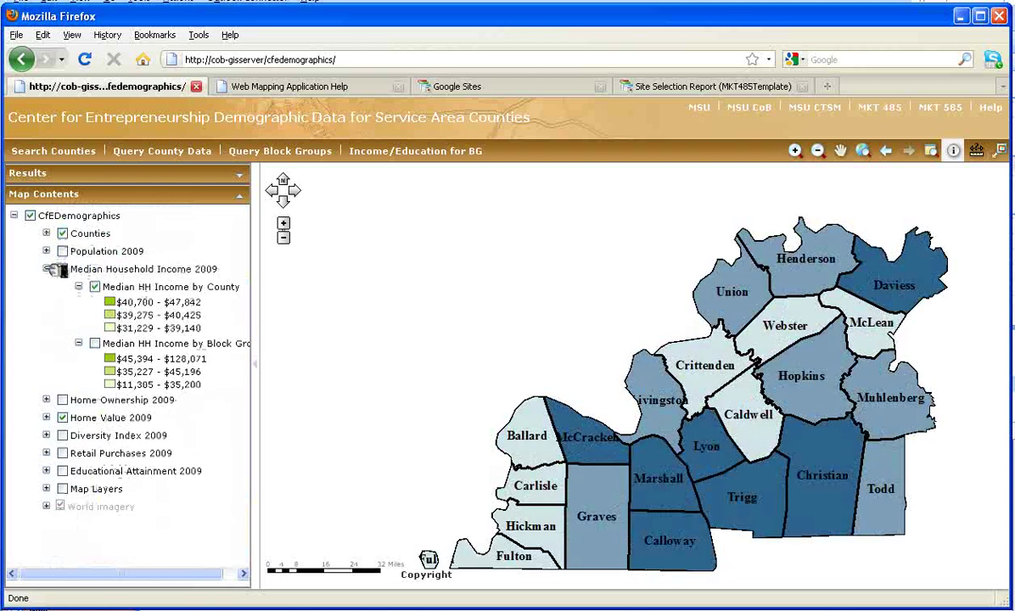
# Collapse the Median Household Income 2009 group and expand the Home Value 2009 county and block group legends
pyautogui.click(46, 269)
pyautogui.click(46, 305)
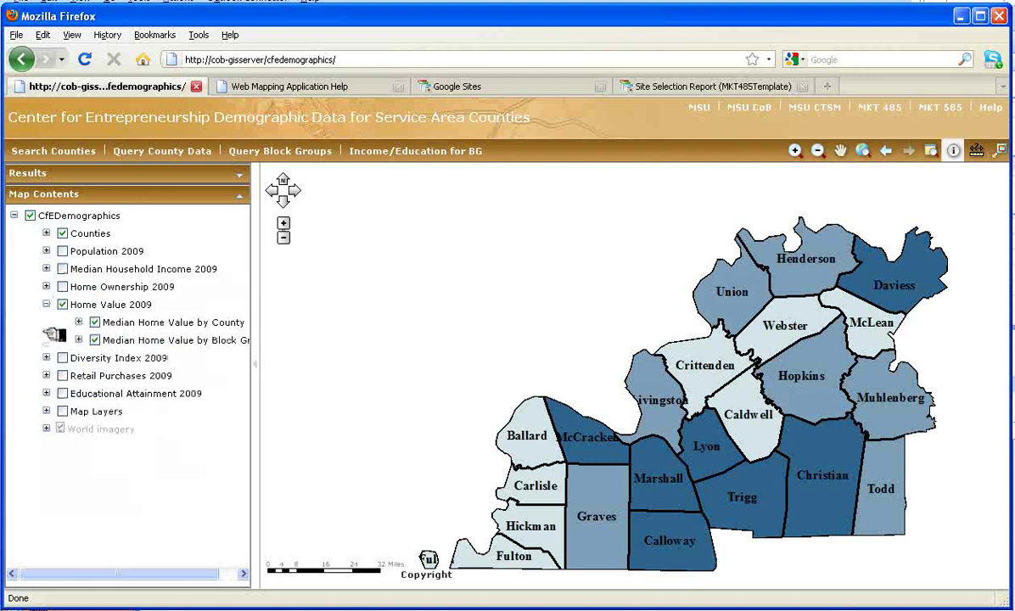
pyautogui.click(78, 323)
pyautogui.click(78, 378)
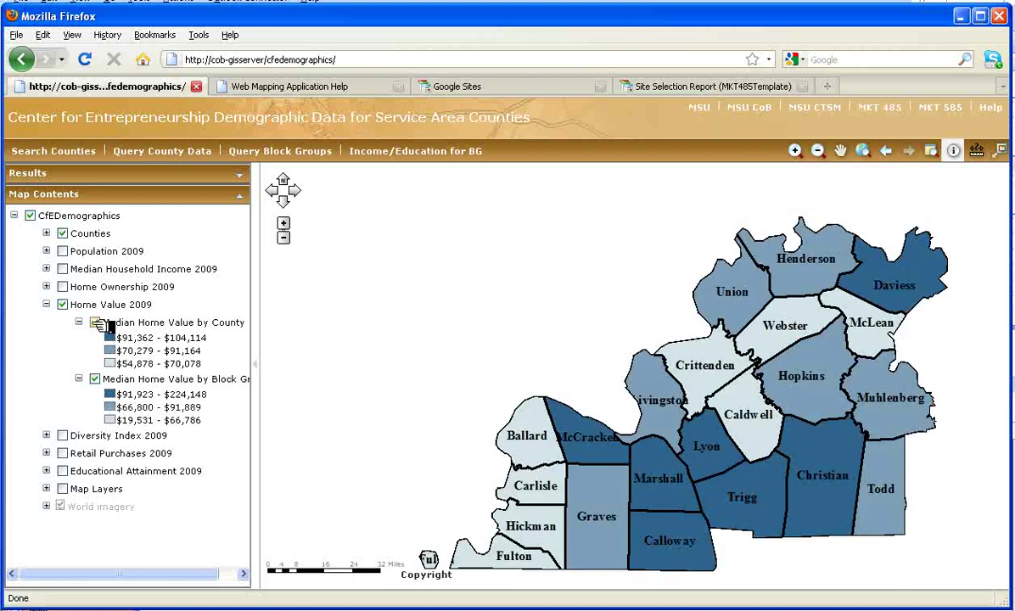
# Zoom in on the Christian and Todd county area and hide Median Home Value by County to show its block groups
pyautogui.click(806, 151)
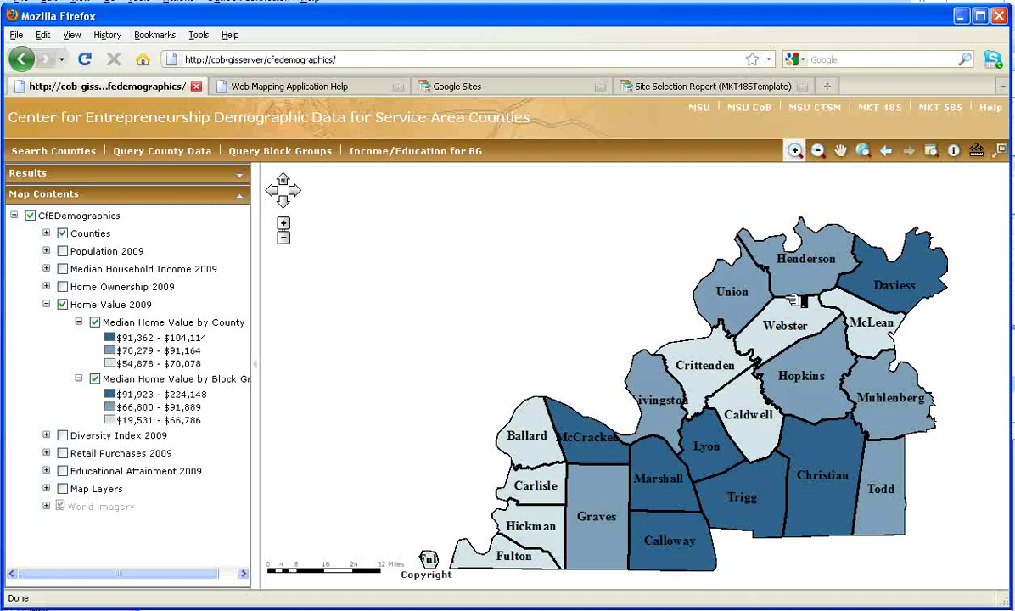
pyautogui.moveTo(779, 415); pyautogui.dragTo(874, 563)
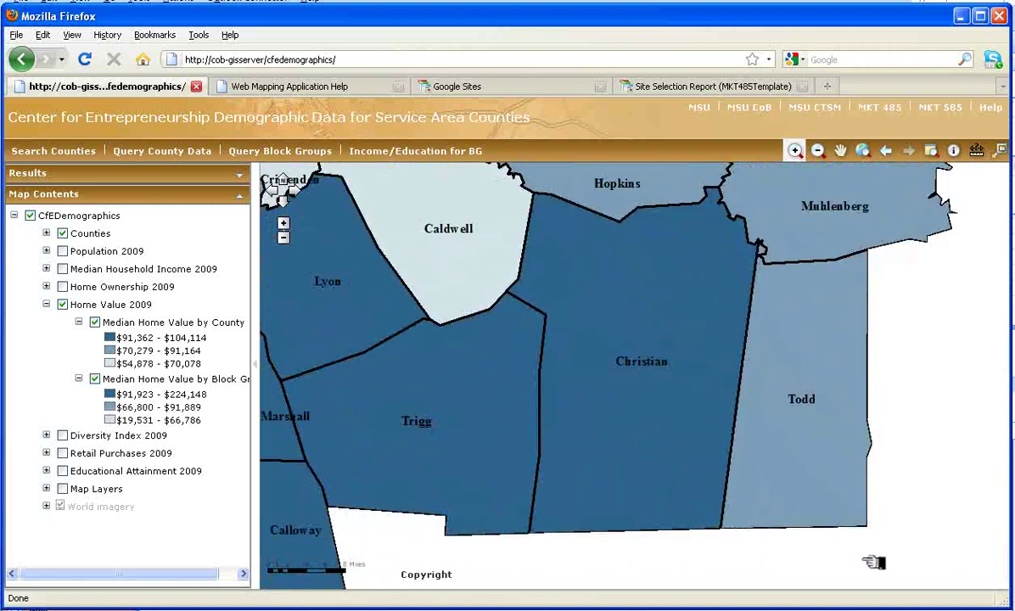
pyautogui.click(95, 322)
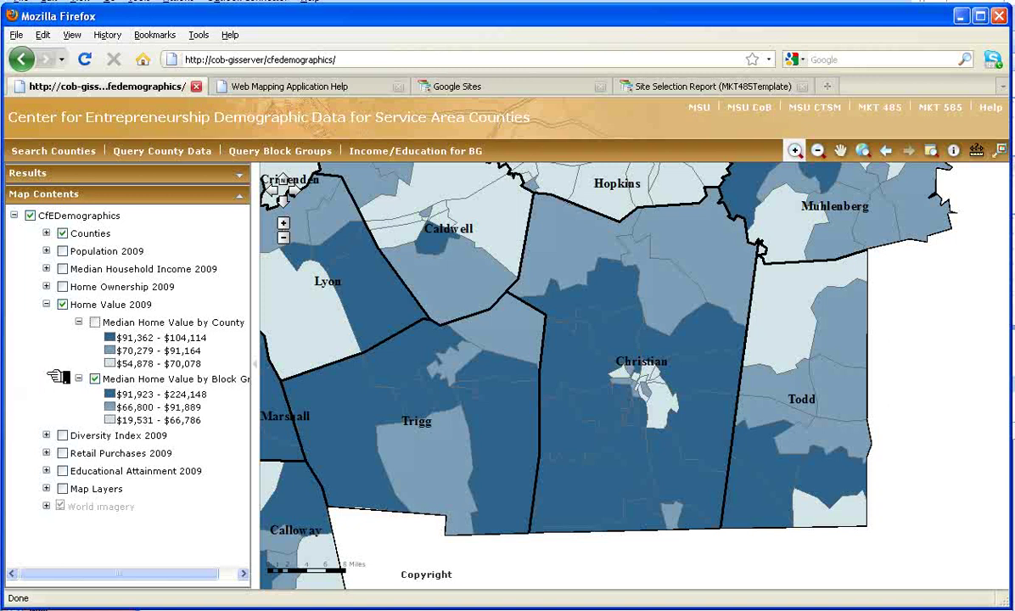
# Turn off Home Value 2009, collapse its group, and display Population 2009 on the map
pyautogui.click(61, 305)
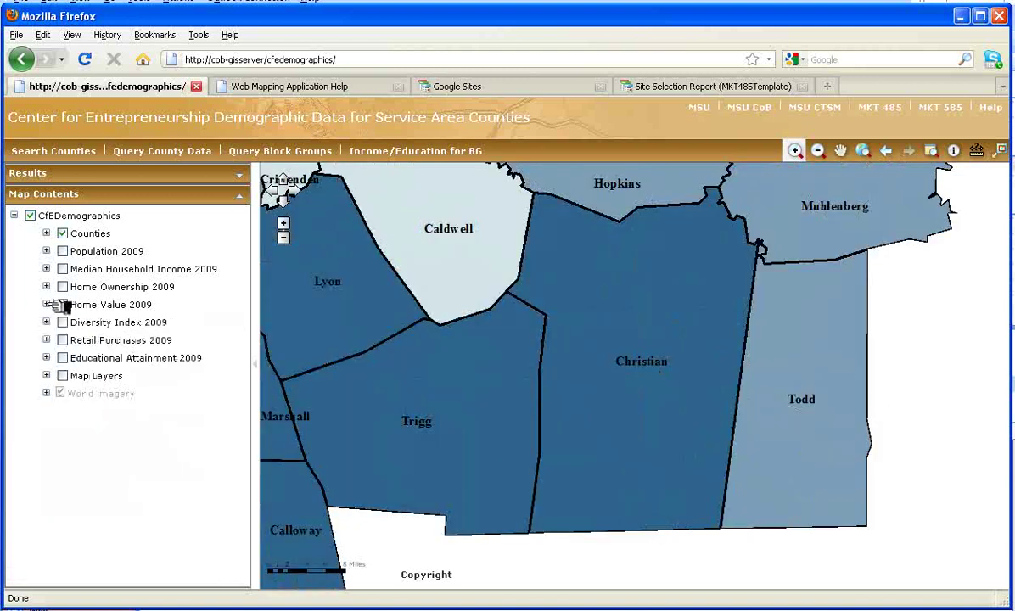
pyautogui.click(62, 251)
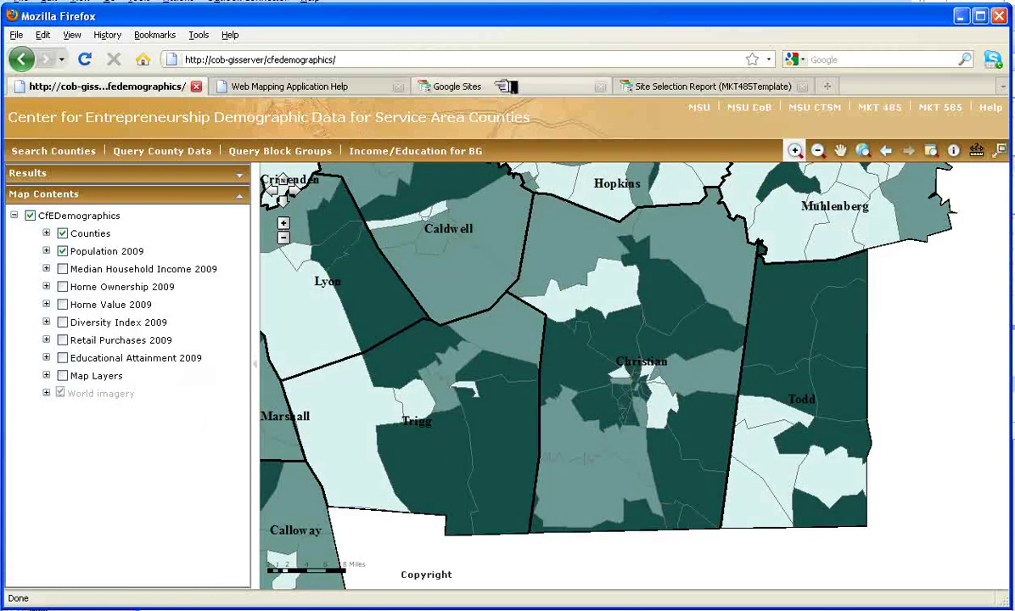
# View the Web Mapping Application Help page and return to the demographics map
pyautogui.click(333, 88)
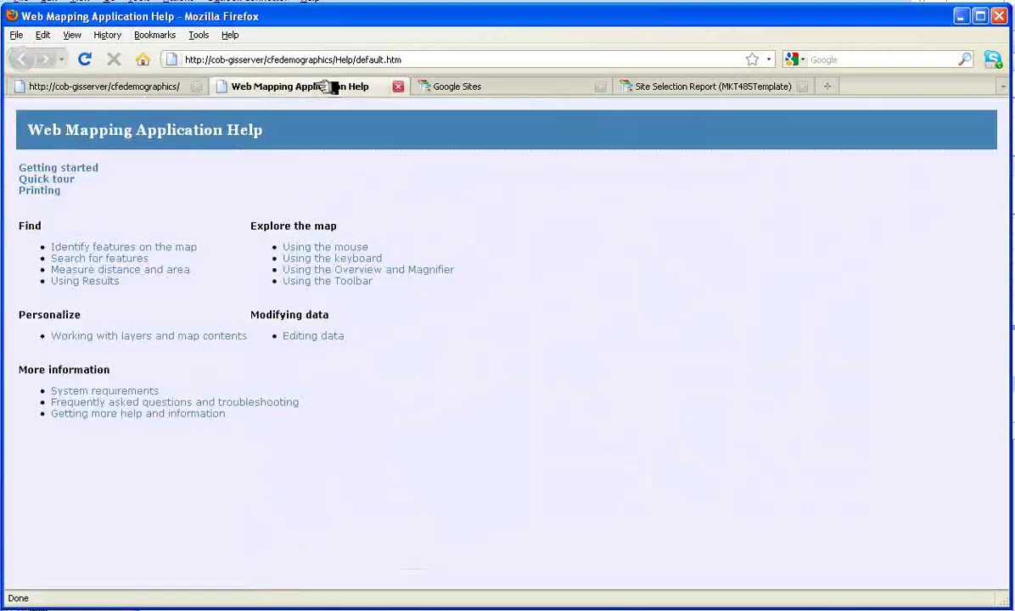
pyautogui.click(172, 88)
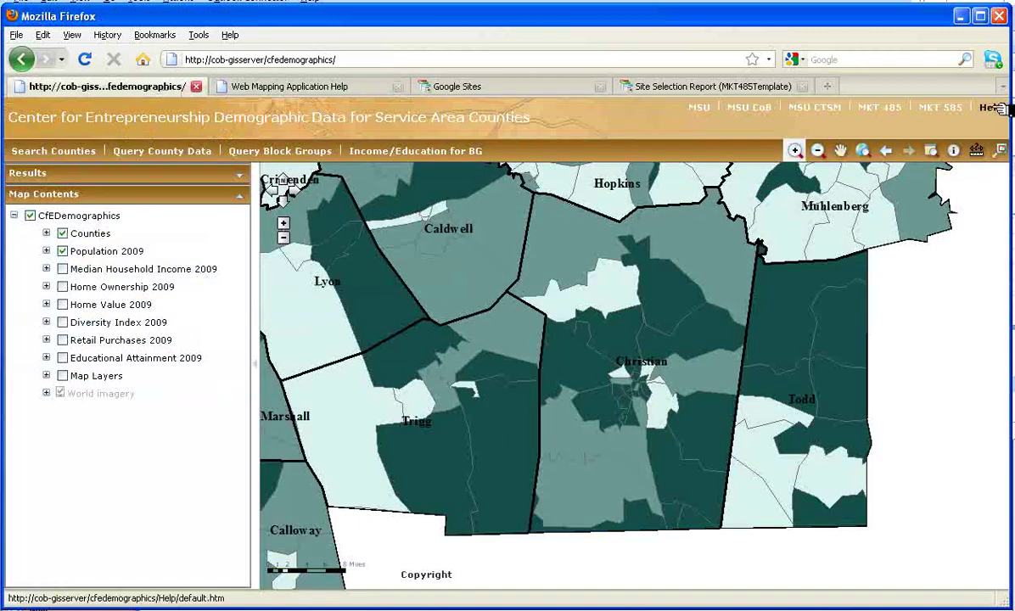
pyautogui.click(362, 88)
pyautogui.click(172, 87)
# Zoom and pan the map so that all the service area counties fill the view
pyautogui.click(620, 301)
pyautogui.scroll(-1, 662, 320)
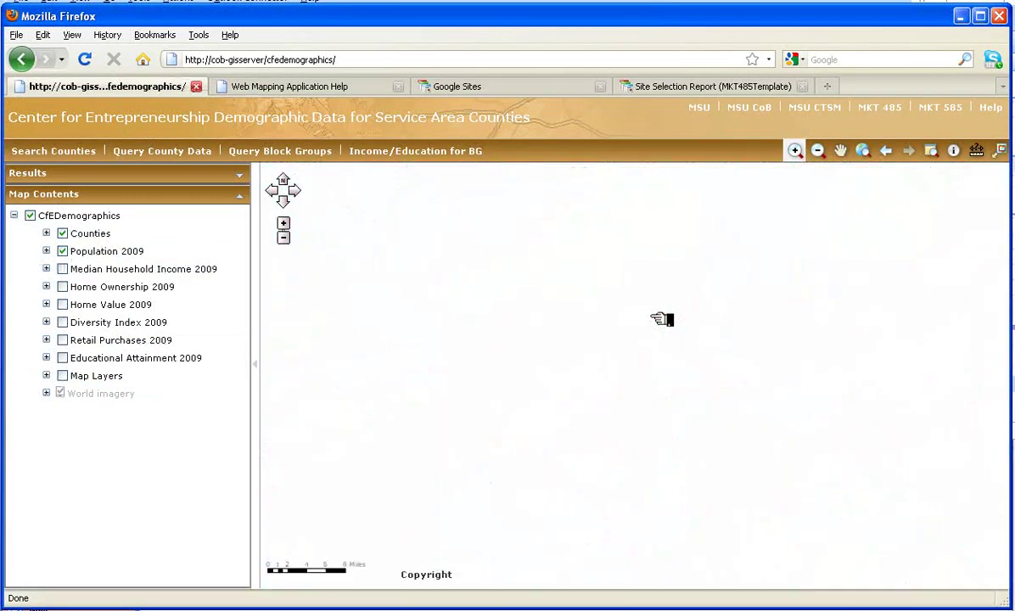
pyautogui.scroll(-1, 662, 316)
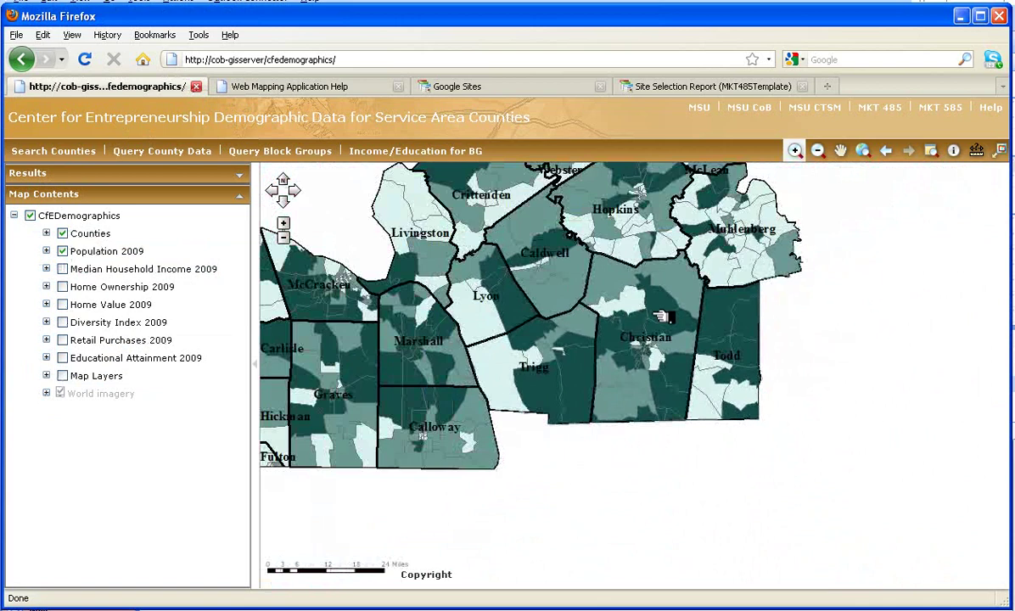
pyautogui.scroll(-1, 662, 314)
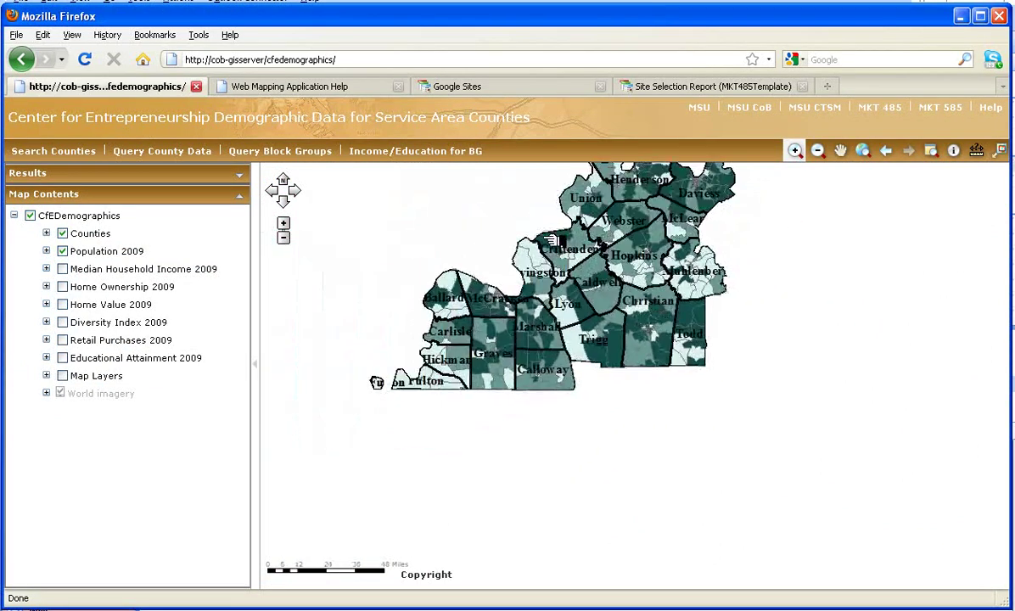
pyautogui.scroll(1, 543, 302)
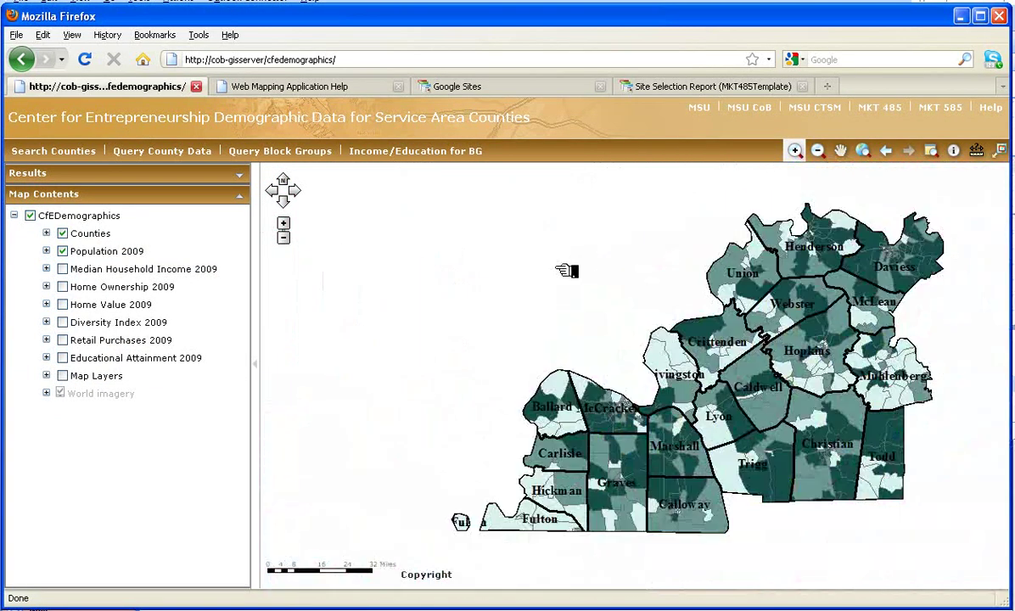
pyautogui.moveTo(408, 205)
pyautogui.mouseDown()
pyautogui.moveTo(616, 487)
pyautogui.moveTo(967, 547)
pyautogui.mouseUp()
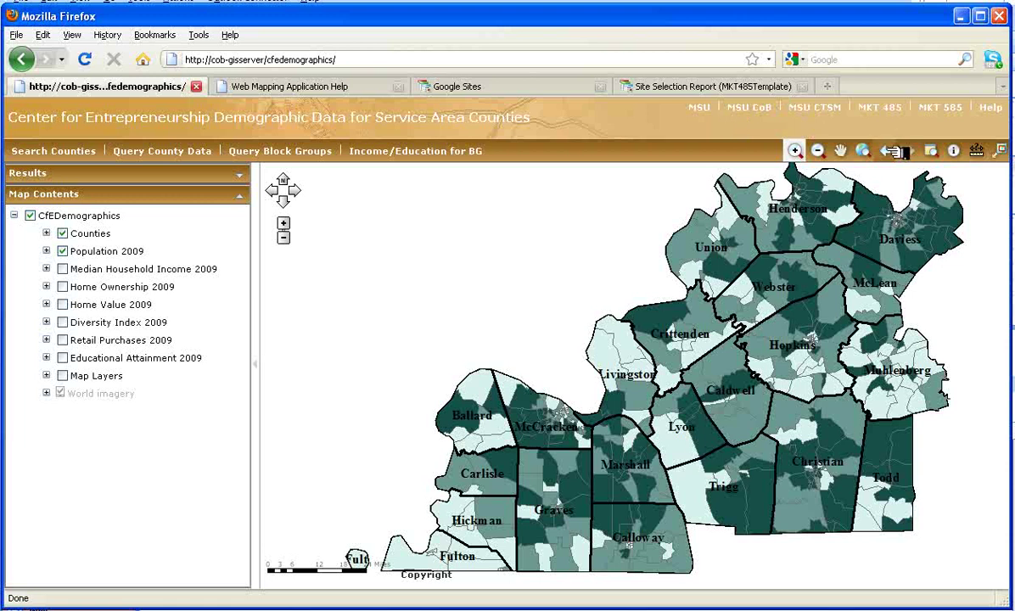
pyautogui.click(840, 150)
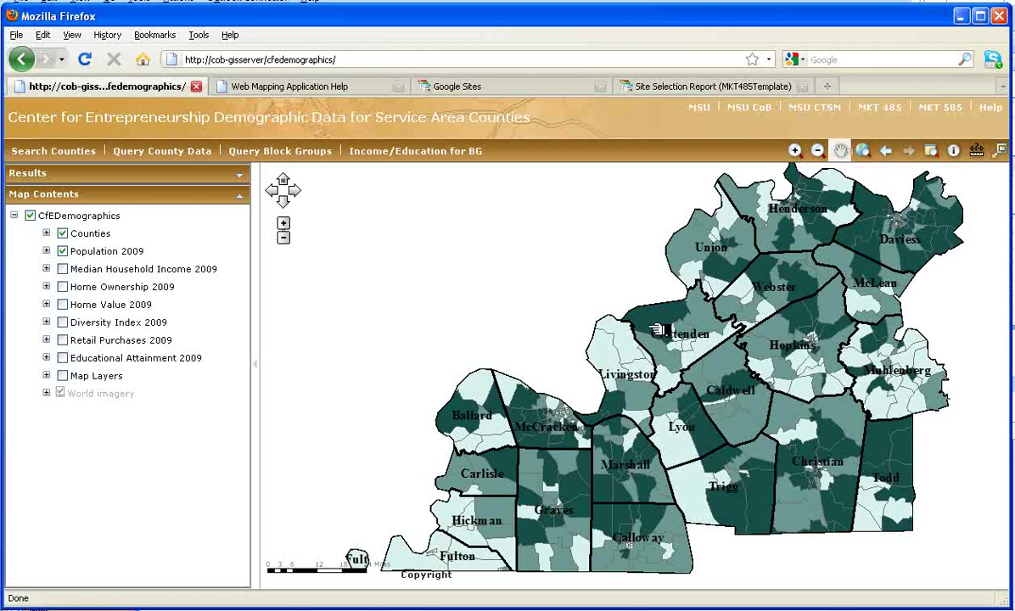
pyautogui.moveTo(664, 351)
pyautogui.mouseDown()
pyautogui.moveTo(670, 357)
pyautogui.moveTo(663, 348)
pyautogui.mouseUp()
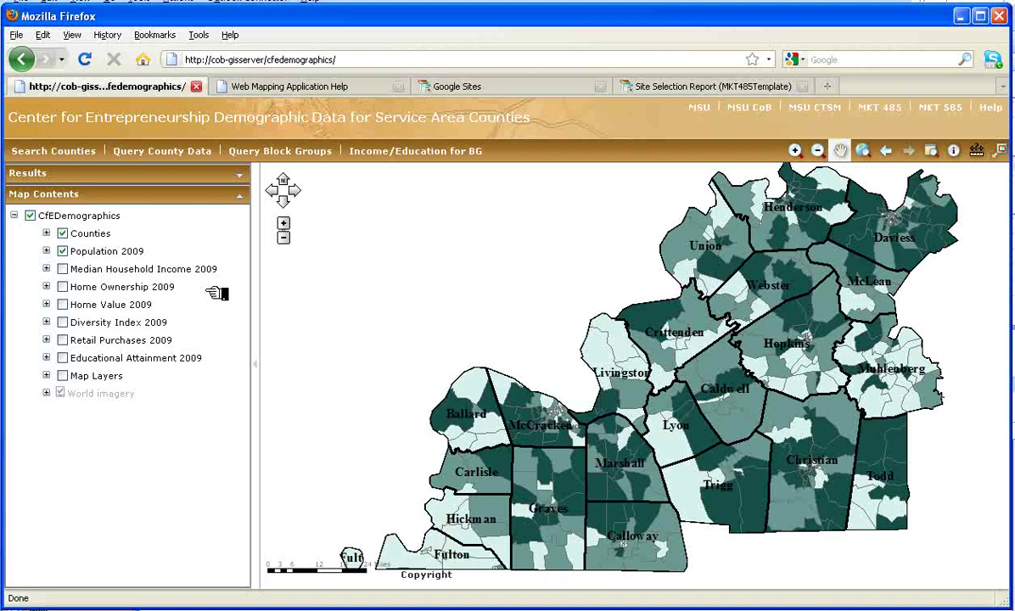
# Review the questions on the Site Selection Report page of the MKT485Template site, after checking the help and Google Sites pages
pyautogui.click(261, 88)
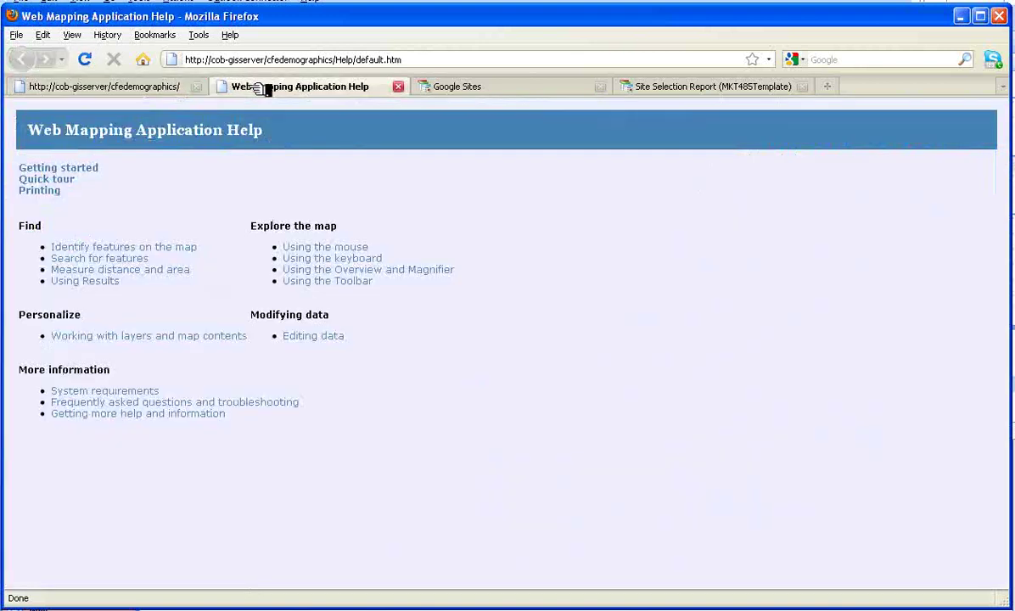
pyautogui.click(464, 88)
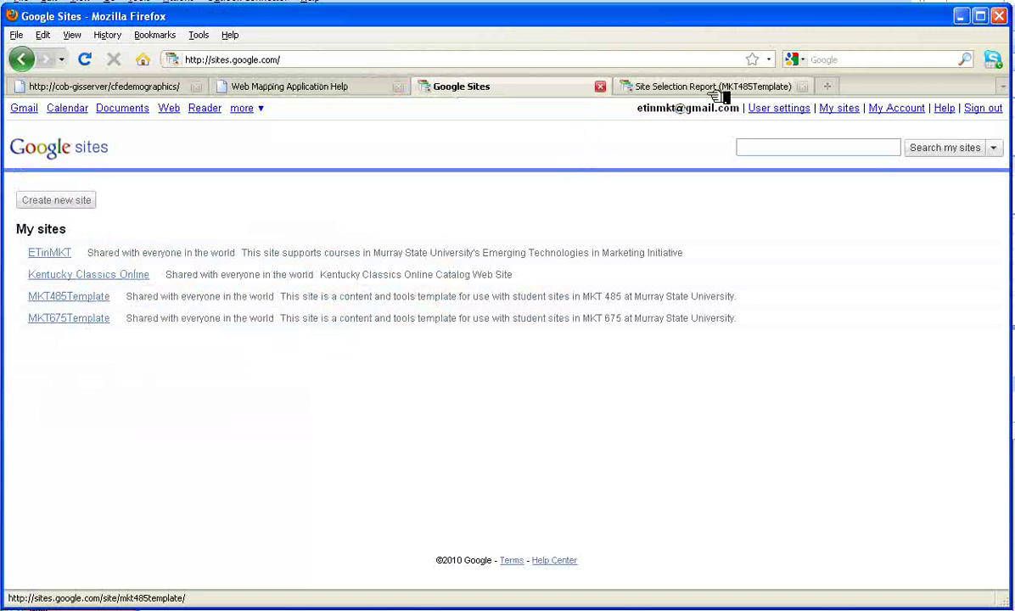
pyautogui.click(666, 88)
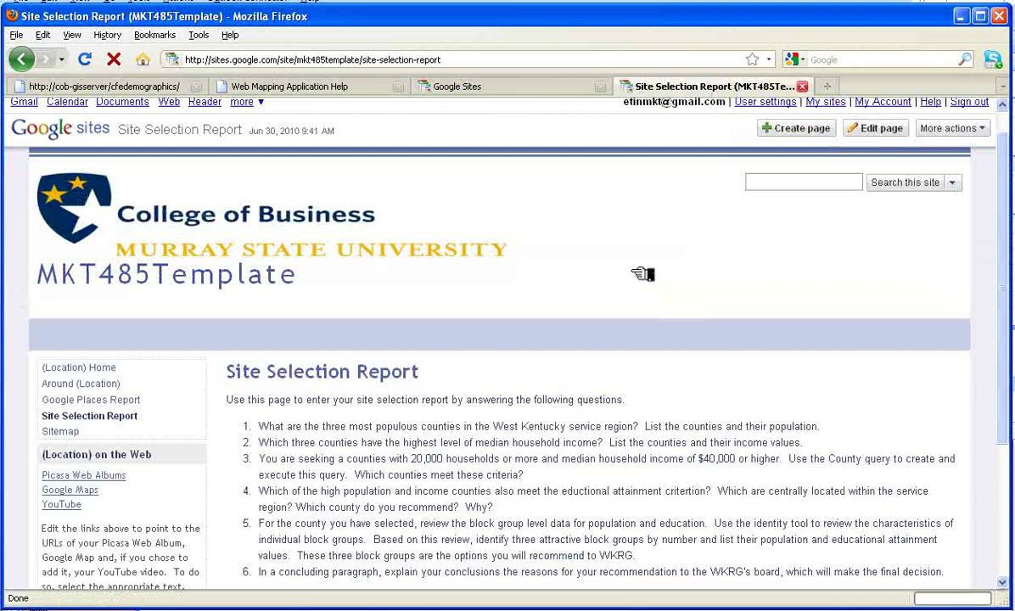
pyautogui.scroll(-1, 556, 459)
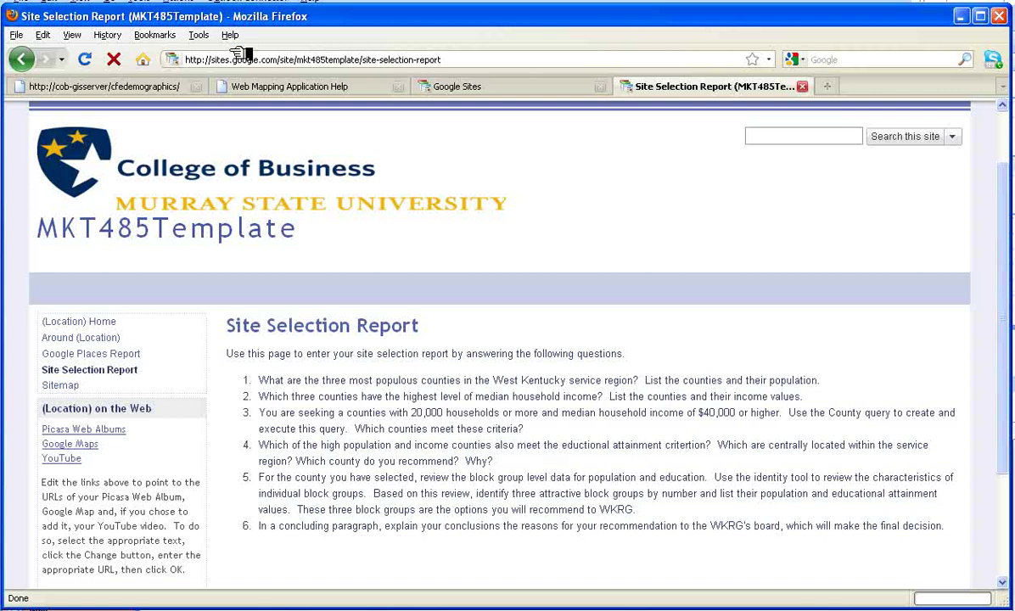
# Return to the demographics map, expand Population 2009, and display Population by County
pyautogui.click(168, 89)
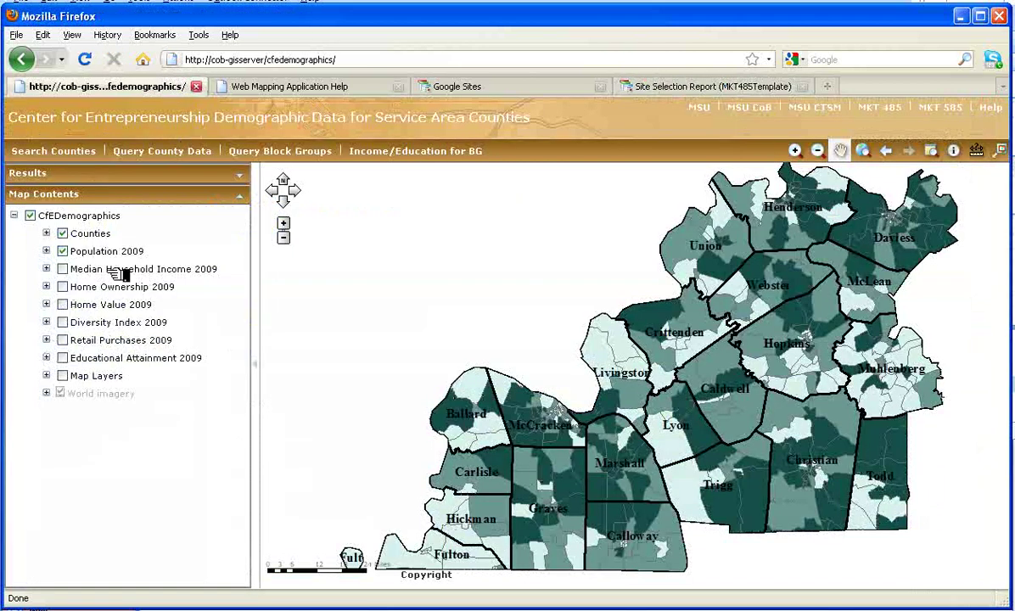
pyautogui.click(47, 252)
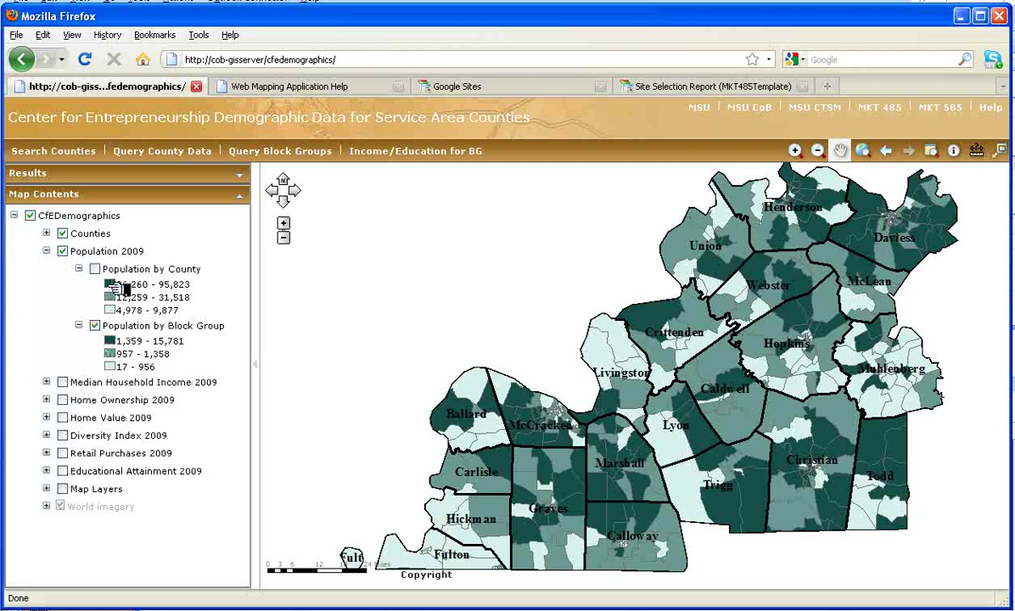
pyautogui.click(95, 268)
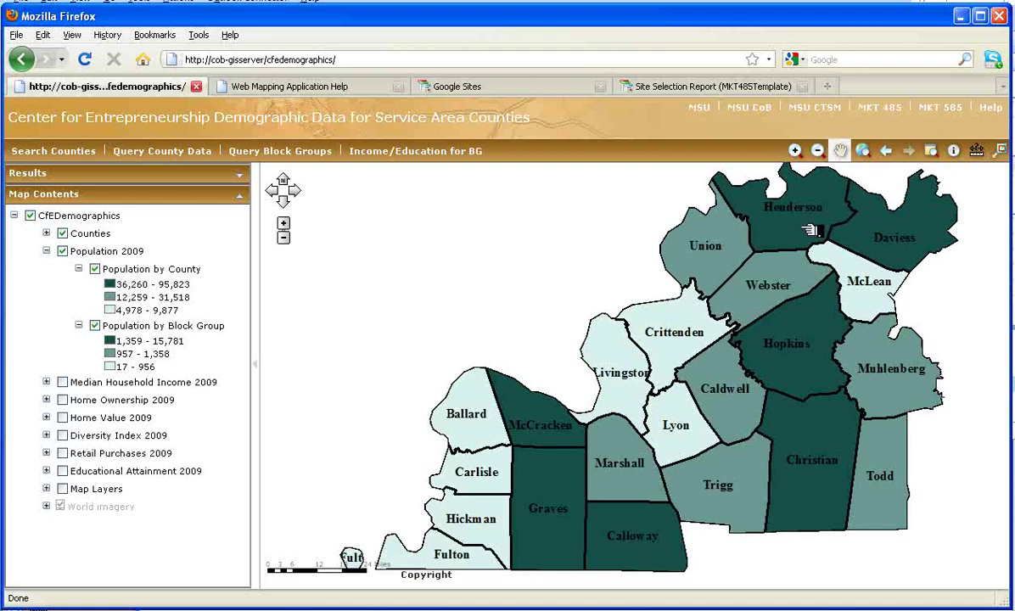
# Identify Daviess, Henderson, Hopkins, Christian, Calloway, Graves and McCracken counties on the map to read each one's 2009 total population
pyautogui.click(958, 151)
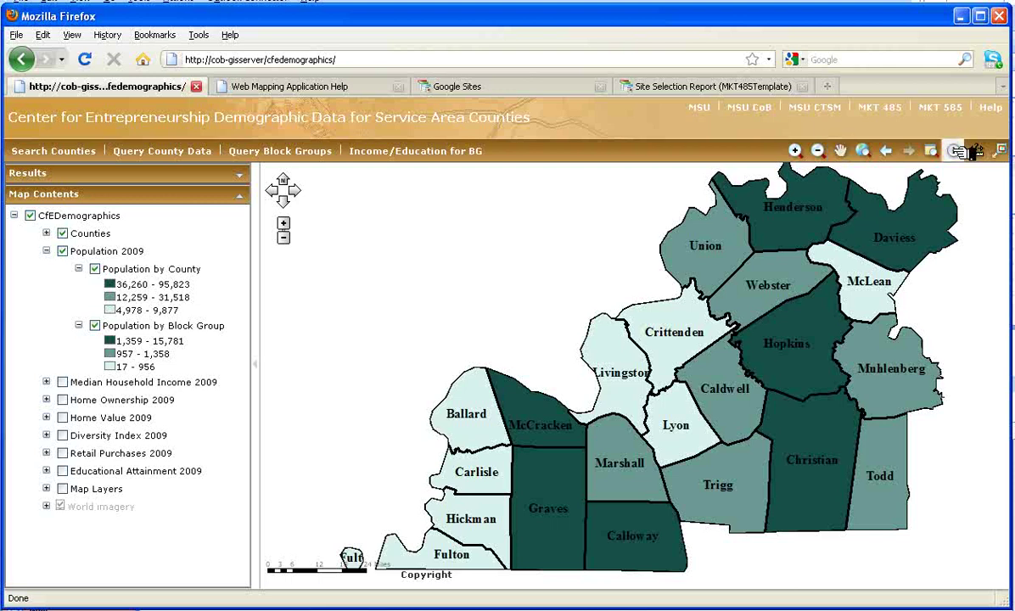
pyautogui.click(884, 224)
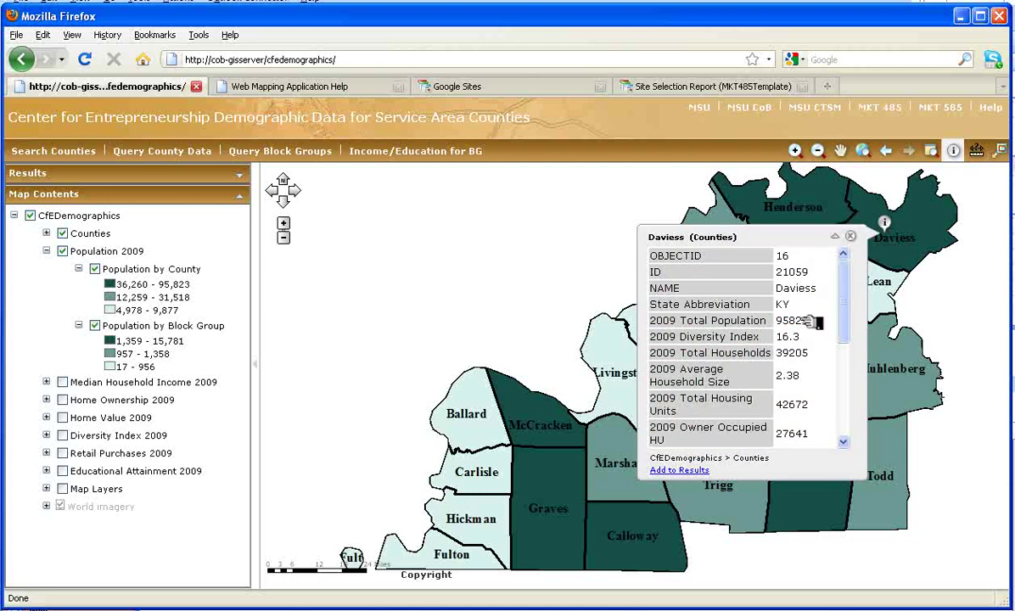
pyautogui.click(802, 200)
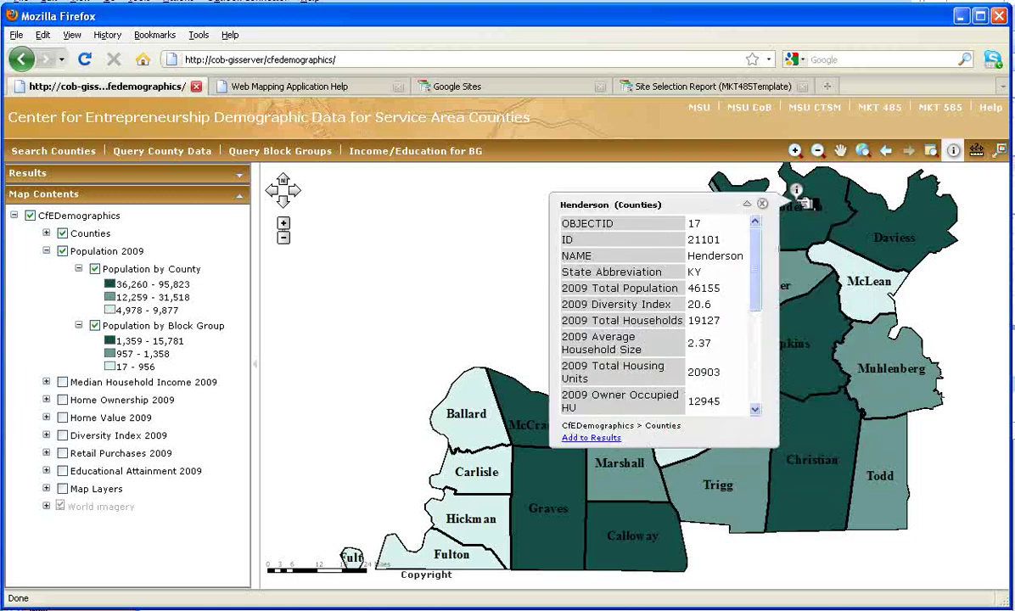
pyautogui.click(811, 347)
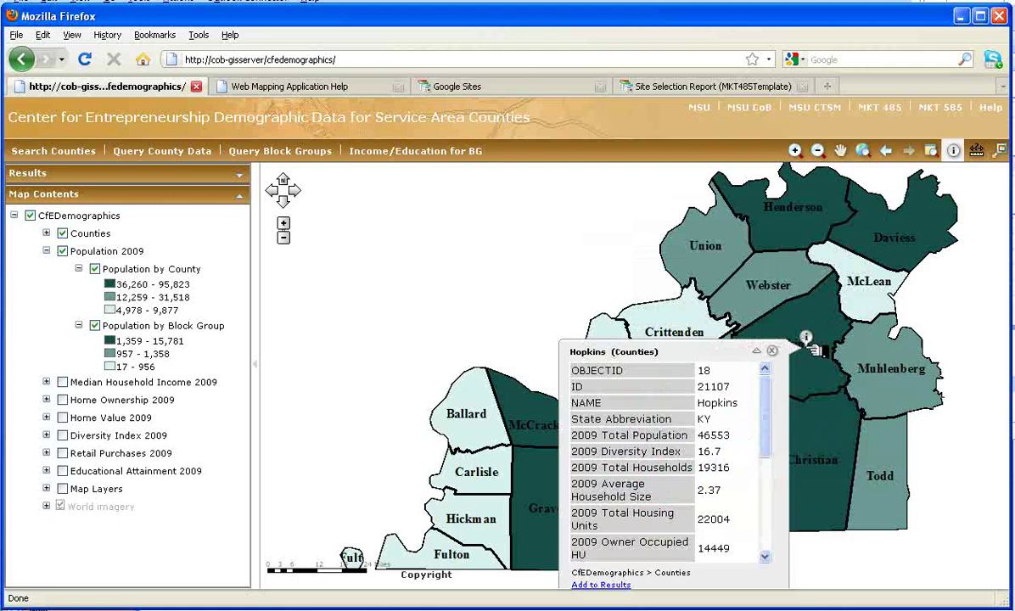
pyautogui.click(816, 458)
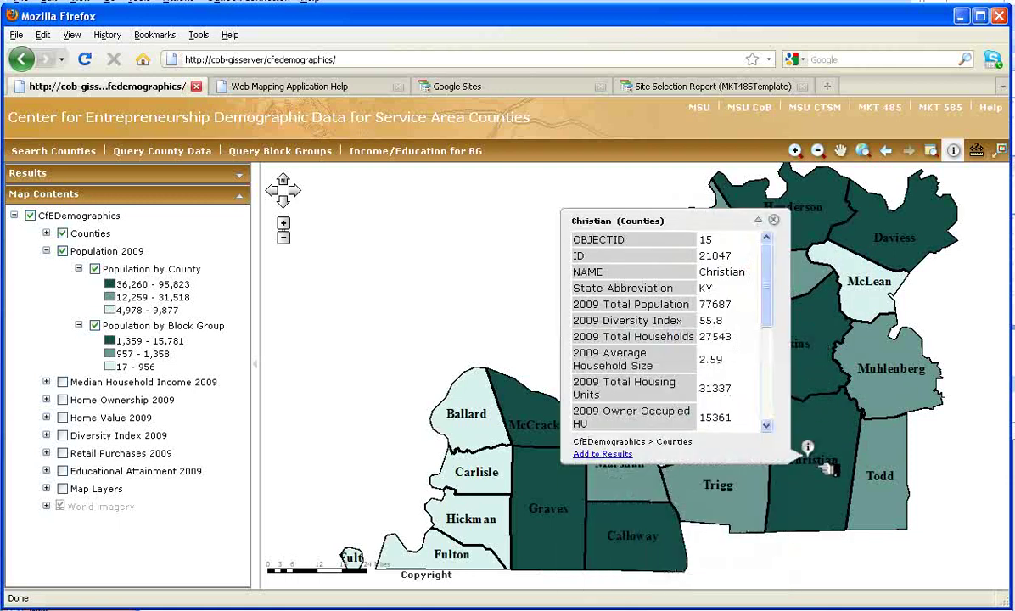
pyautogui.click(643, 535)
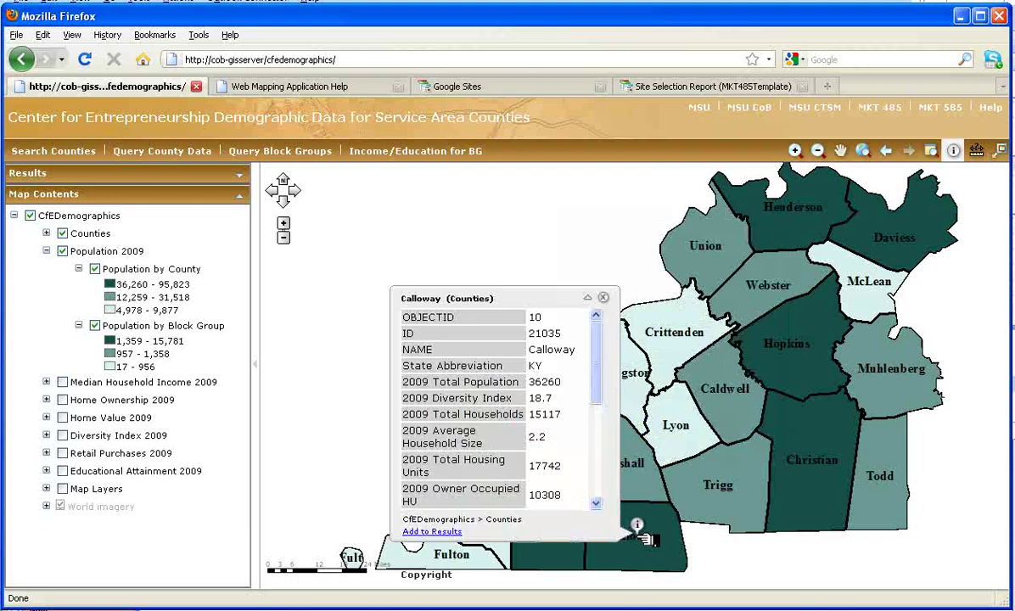
pyautogui.click(556, 548)
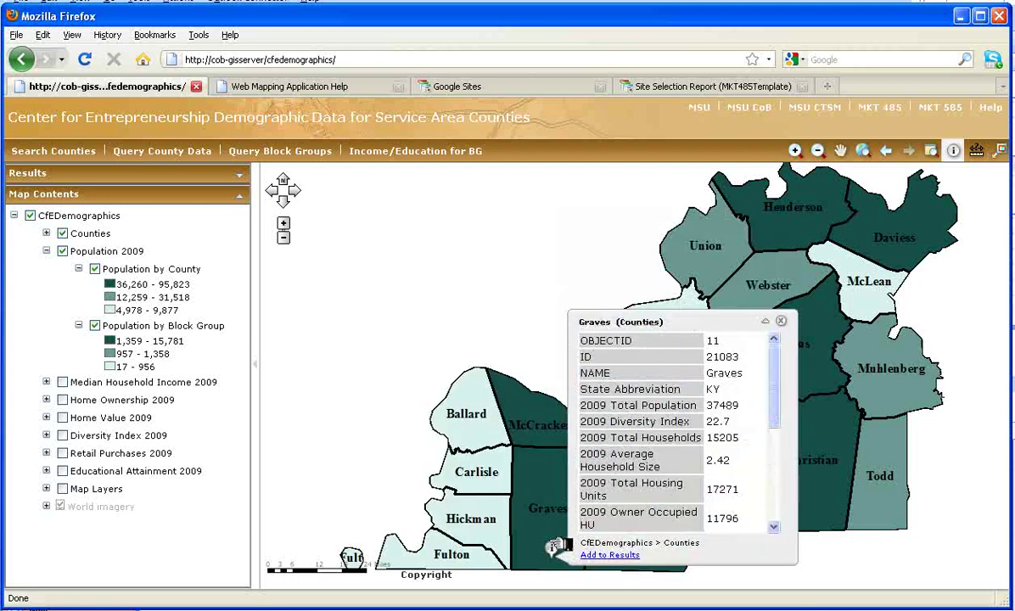
pyautogui.click(546, 417)
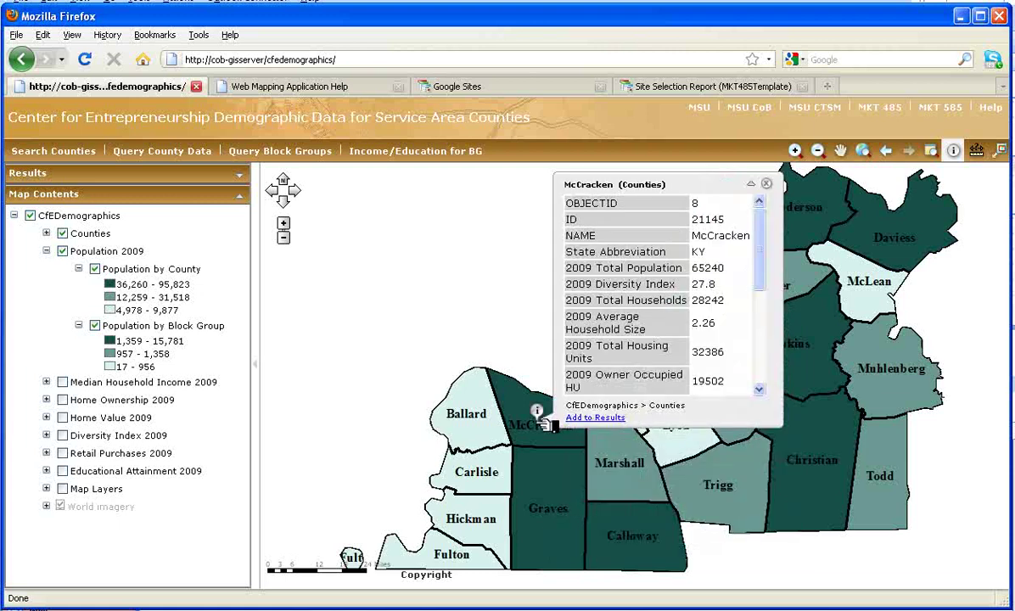
# Compare the 2009 total population of Daviess and Christian counties, and close the details
pyautogui.click(908, 234)
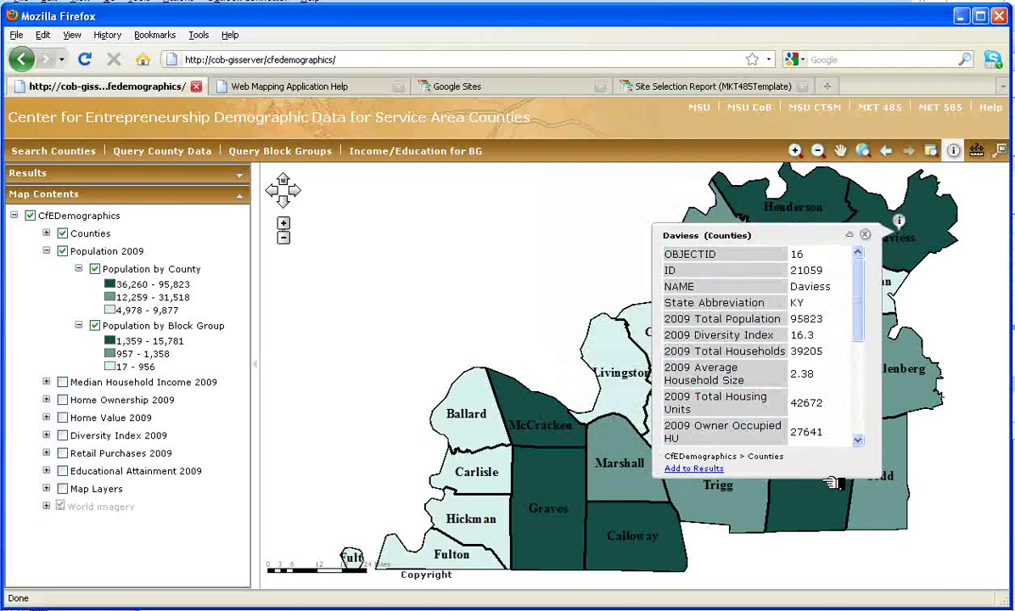
pyautogui.click(813, 507)
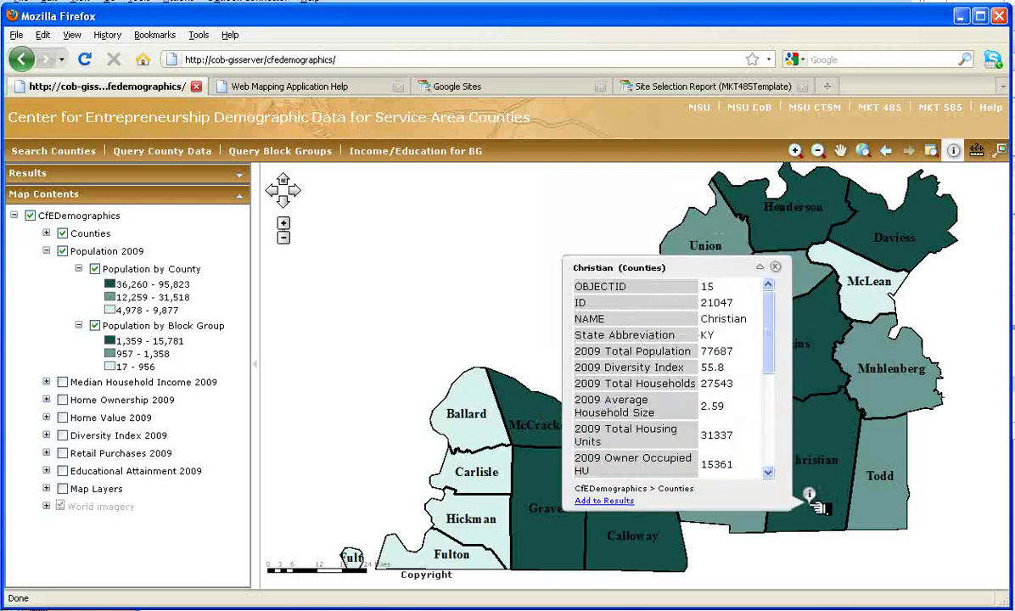
pyautogui.click(775, 267)
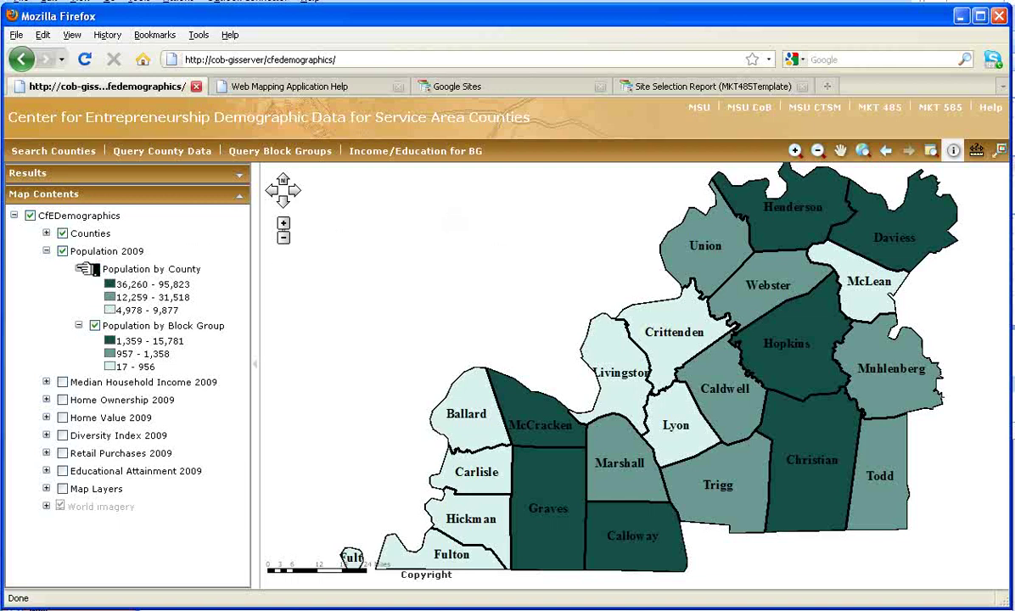
# Collapse and turn off the Population 2009 layer and display Median Household Income 2009 instead
pyautogui.click(47, 251)
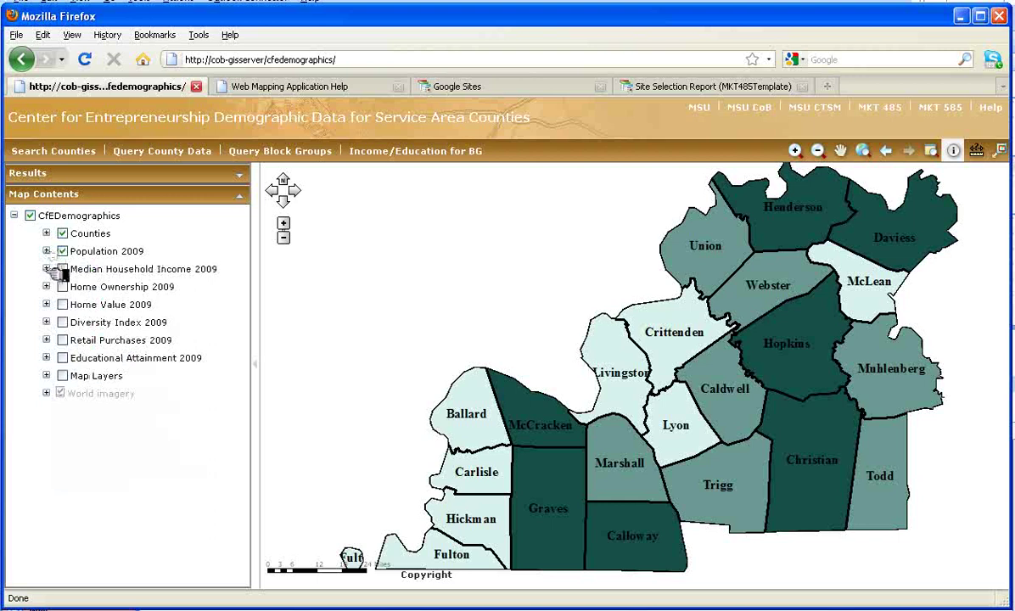
pyautogui.click(62, 252)
pyautogui.click(62, 269)
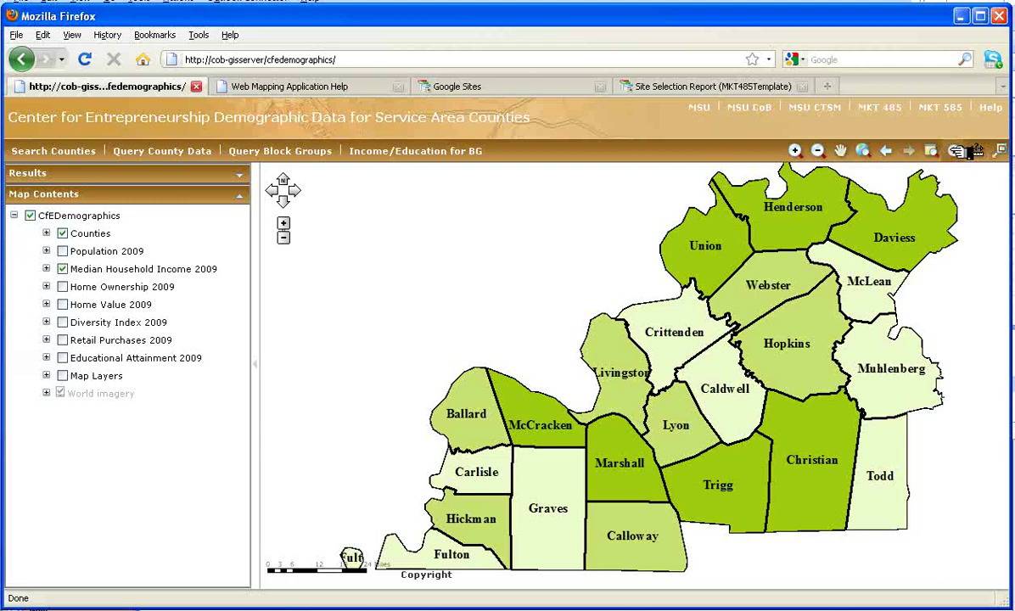
# Check the 2009 median household income in Christian County's details and close them
pyautogui.click(811, 462)
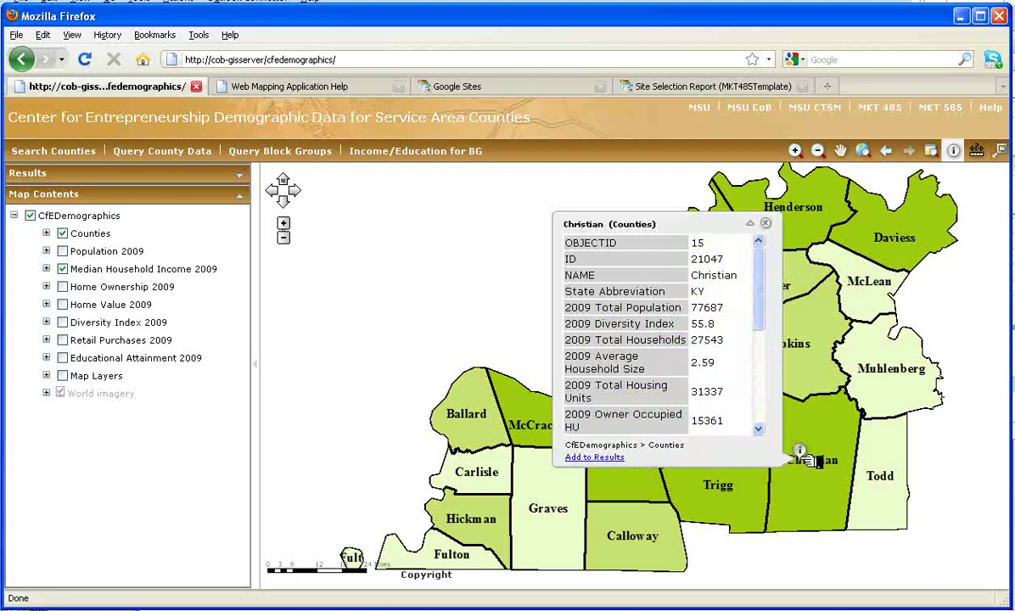
pyautogui.moveTo(772, 307); pyautogui.dragTo(738, 344)
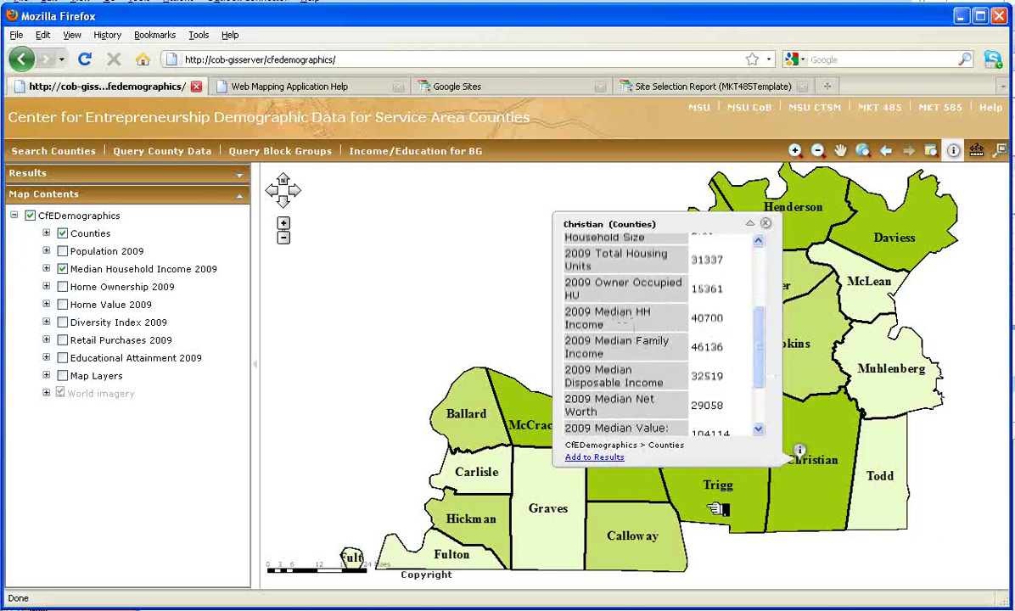
pyautogui.click(765, 222)
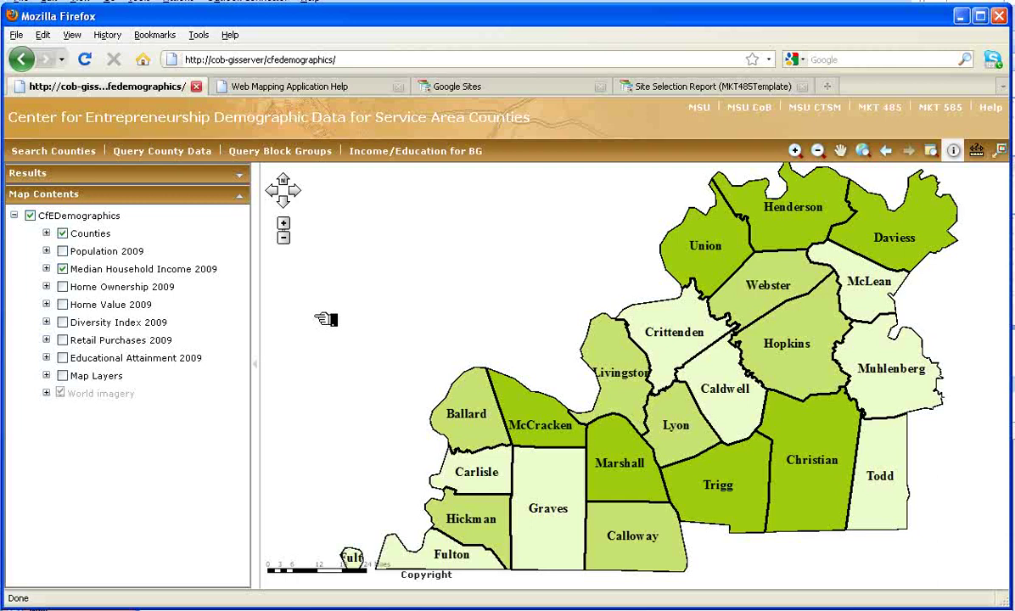
# Query the county data with households set to 20000 and household income set to 40000
pyautogui.click(163, 151)
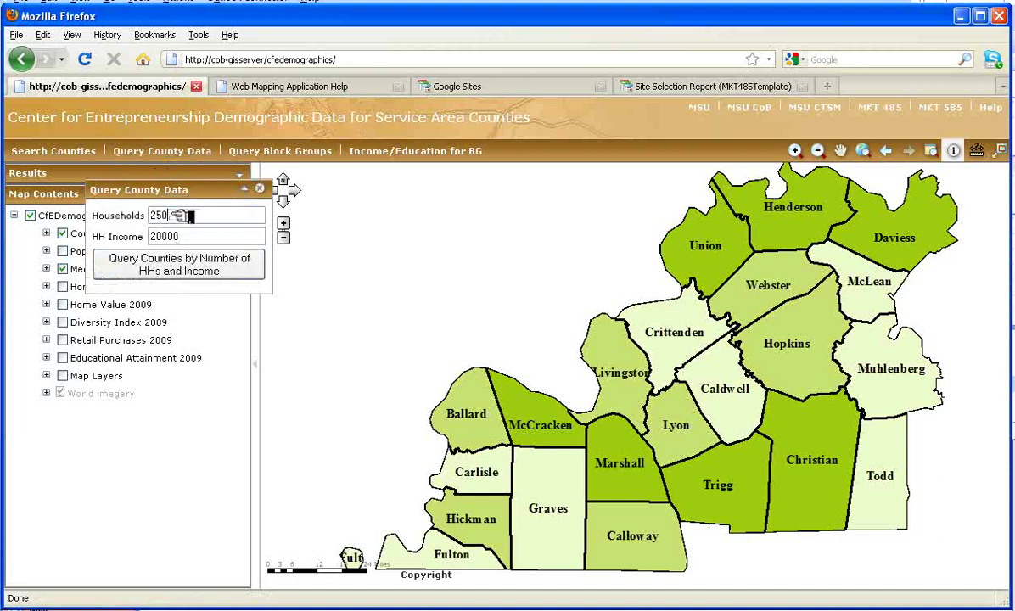
pyautogui.moveTo(189, 215); pyautogui.dragTo(151, 218)
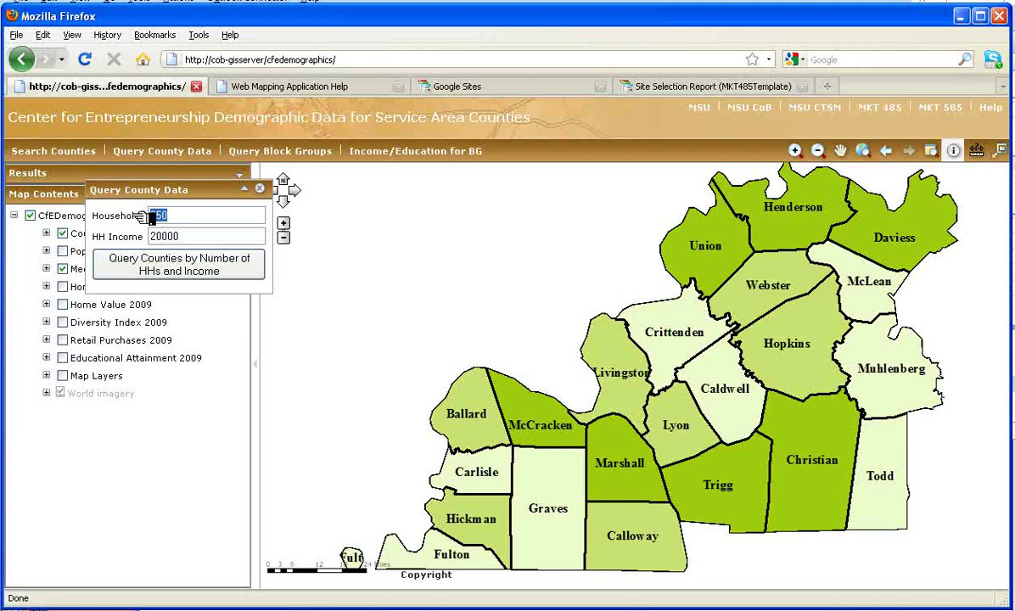
pyautogui.write('20000')
pyautogui.doubleClick(191, 236)
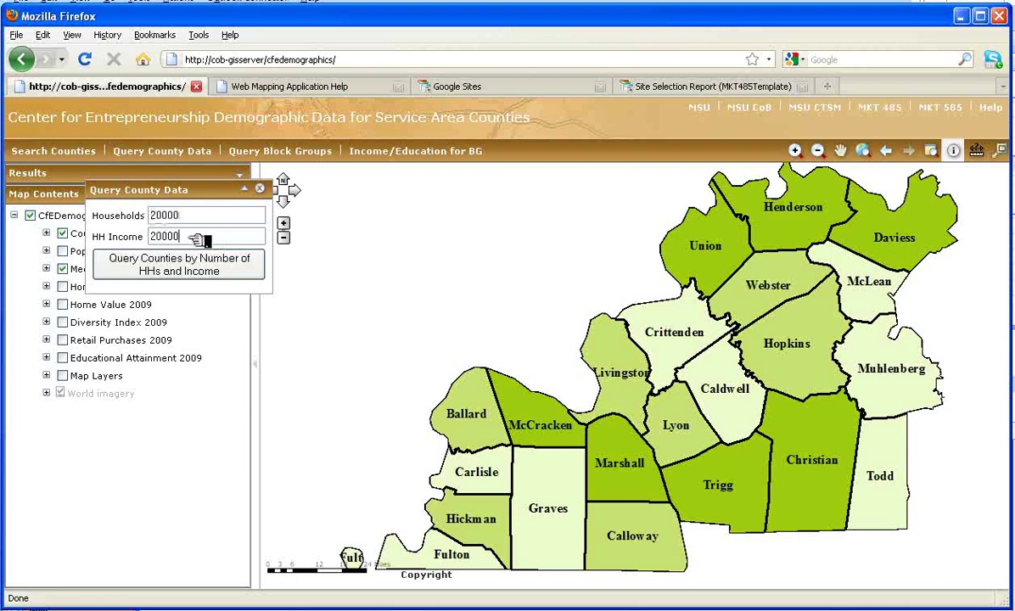
pyautogui.write('40000')
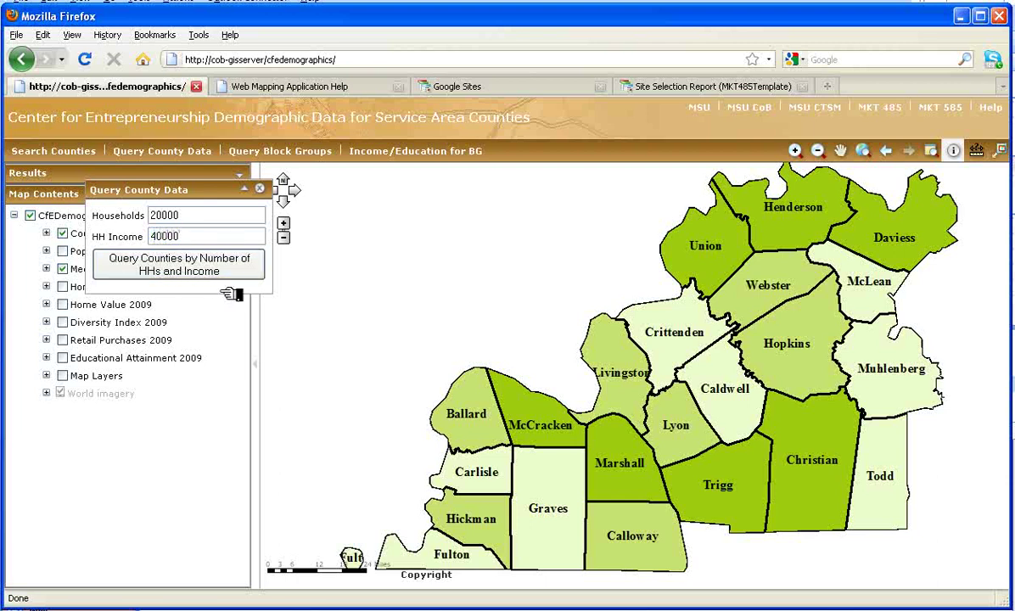
pyautogui.click(244, 265)
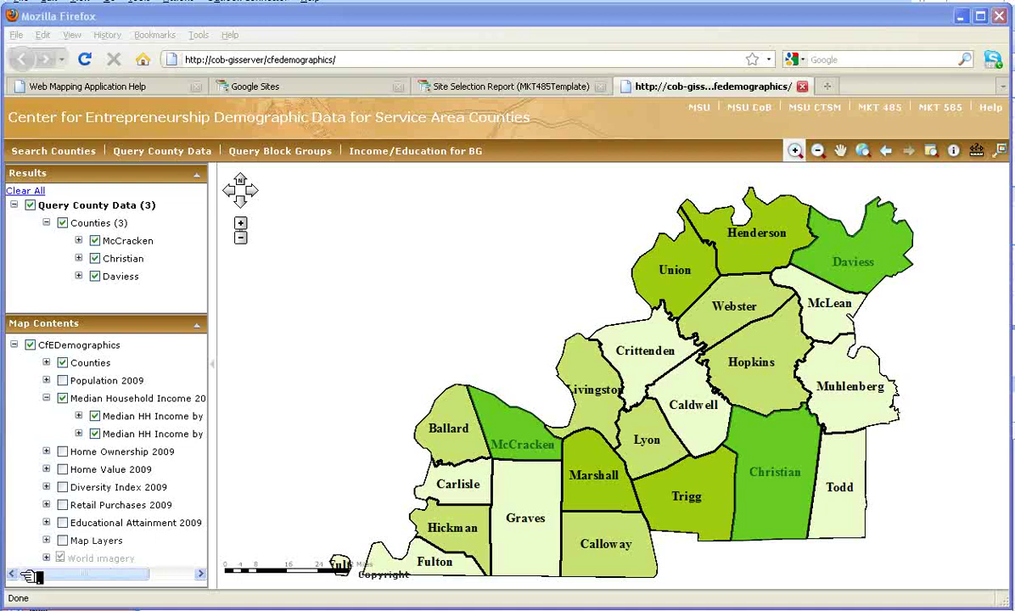
# Expand the McCracken entry in the query results and look through its attributes
pyautogui.click(78, 240)
pyautogui.moveTo(202, 208); pyautogui.dragTo(204, 272)
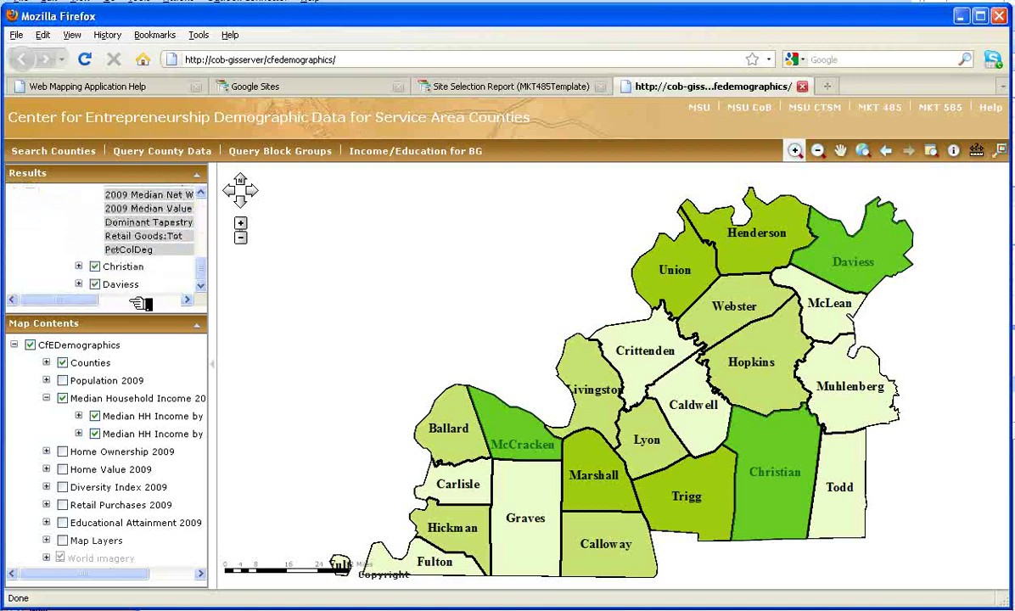
pyautogui.moveTo(93, 300); pyautogui.dragTo(23, 289)
pyautogui.moveTo(200, 268); pyautogui.dragTo(202, 201)
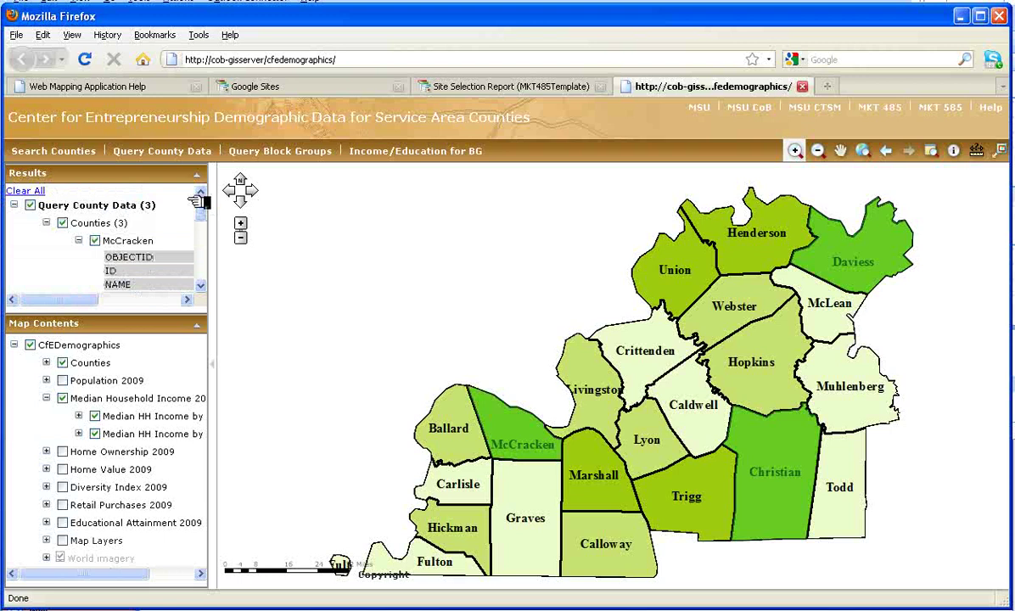
# View the demographic details of Daviess County on the map, close them, and collapse the McCracken result
pyautogui.click(954, 151)
pyautogui.click(857, 259)
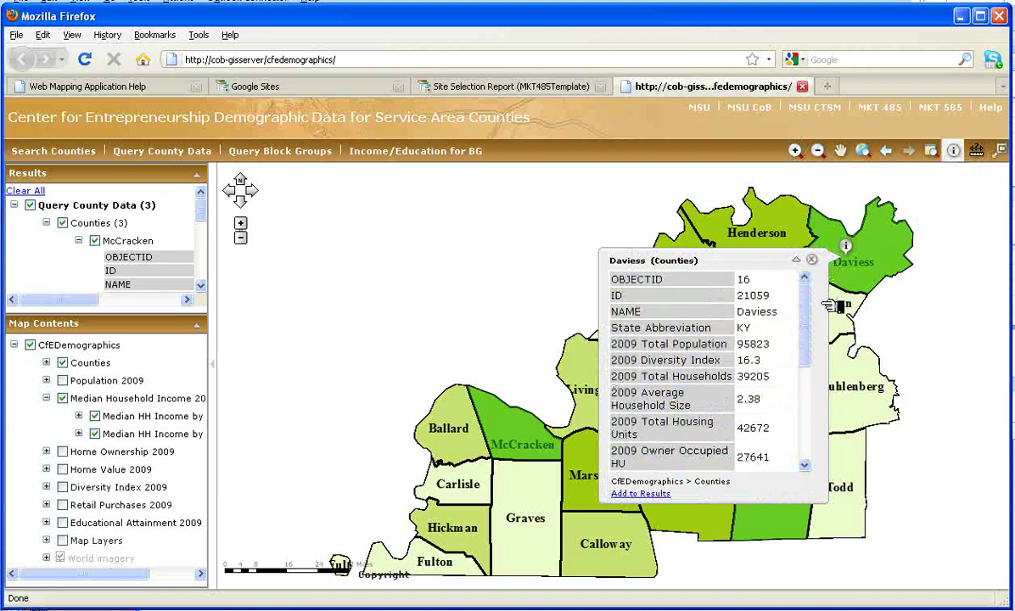
pyautogui.moveTo(813, 325)
pyautogui.mouseDown()
pyautogui.moveTo(820, 455)
pyautogui.moveTo(826, 321)
pyautogui.mouseUp()
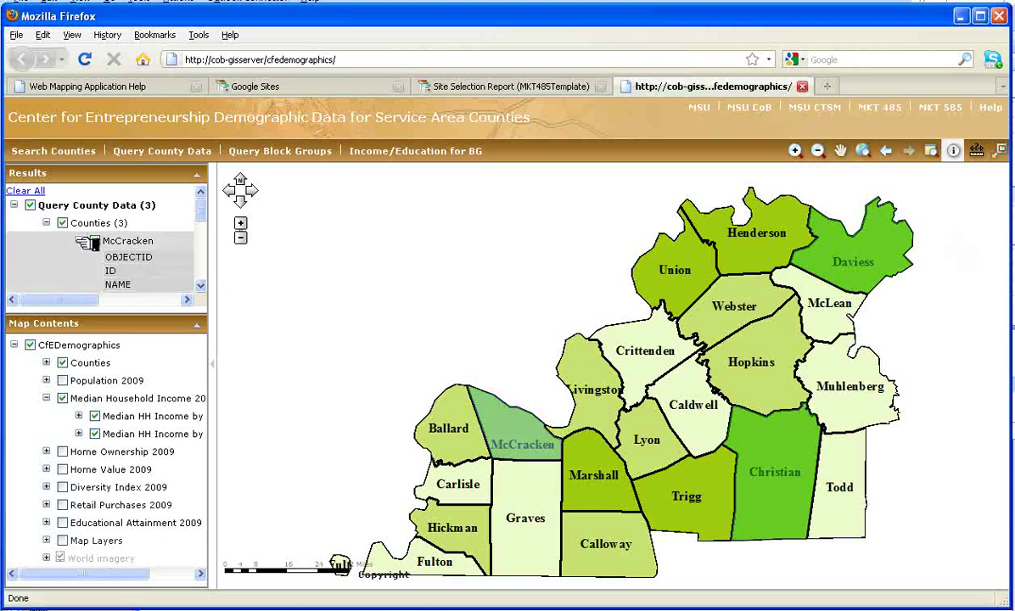
pyautogui.click(79, 241)
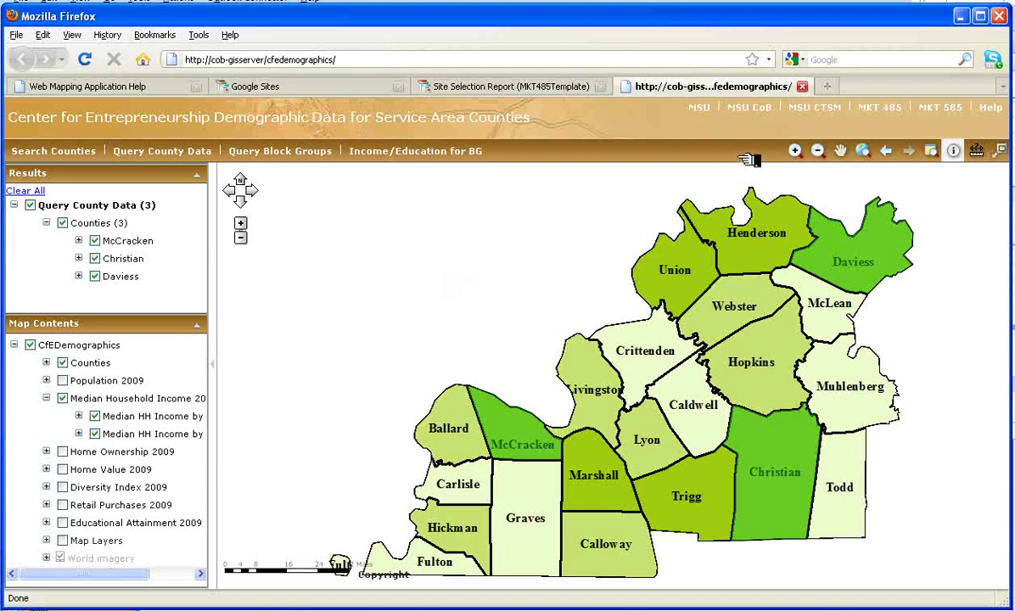
# For the Marshall County area, display Population by Block Group with Population by County off and Median Household Income 2009 on
pyautogui.click(795, 150)
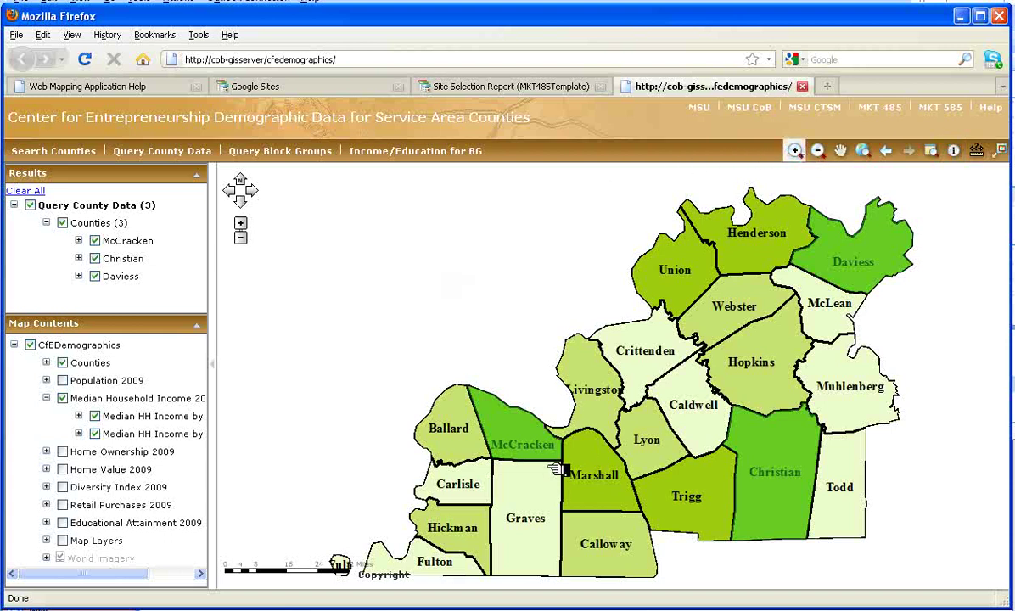
pyautogui.moveTo(560, 424); pyautogui.dragTo(629, 494)
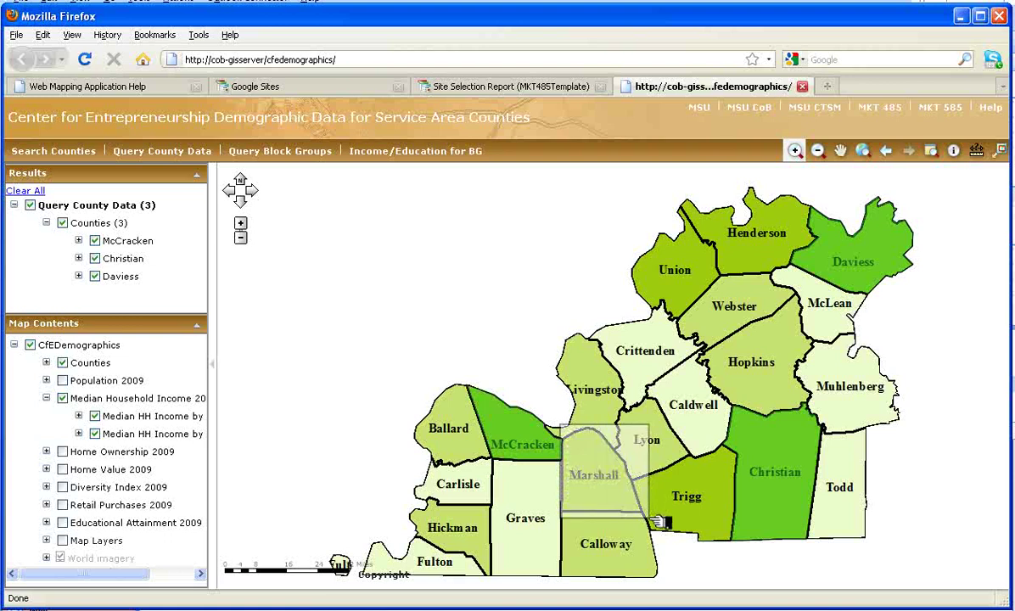
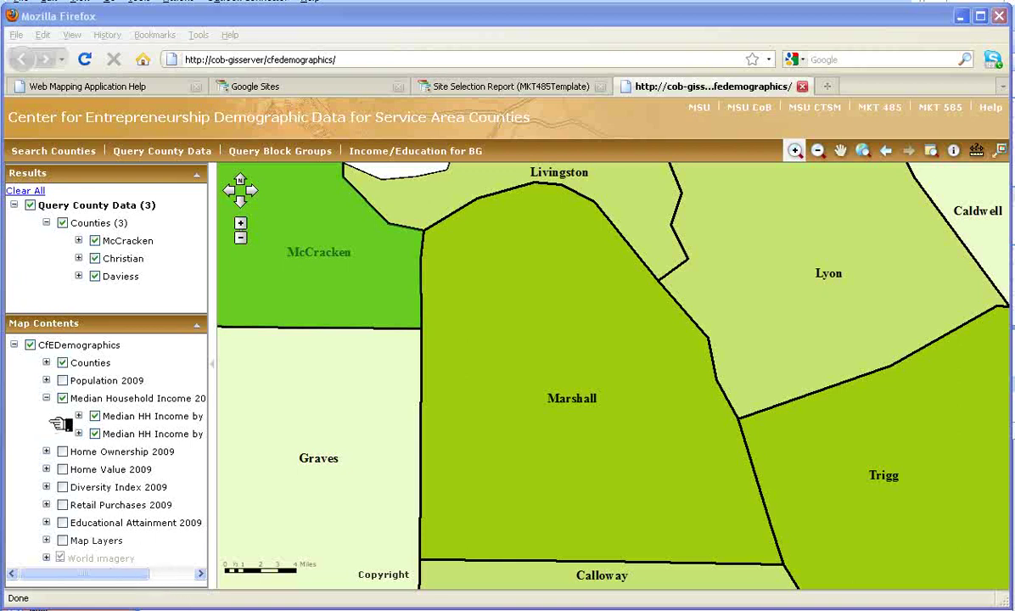
pyautogui.click(47, 380)
pyautogui.click(62, 380)
pyautogui.click(46, 433)
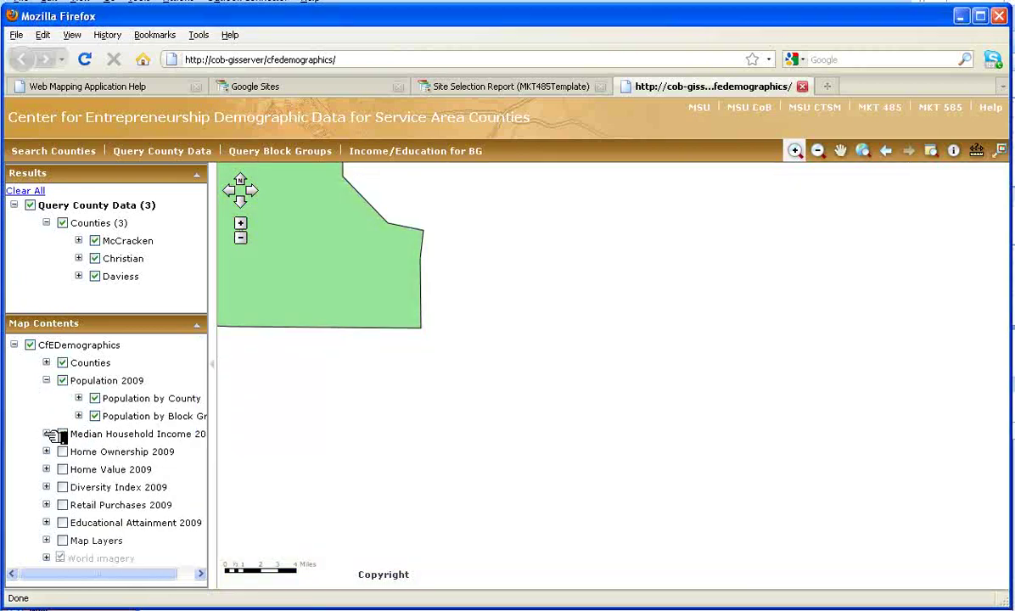
pyautogui.click(94, 398)
pyautogui.click(63, 434)
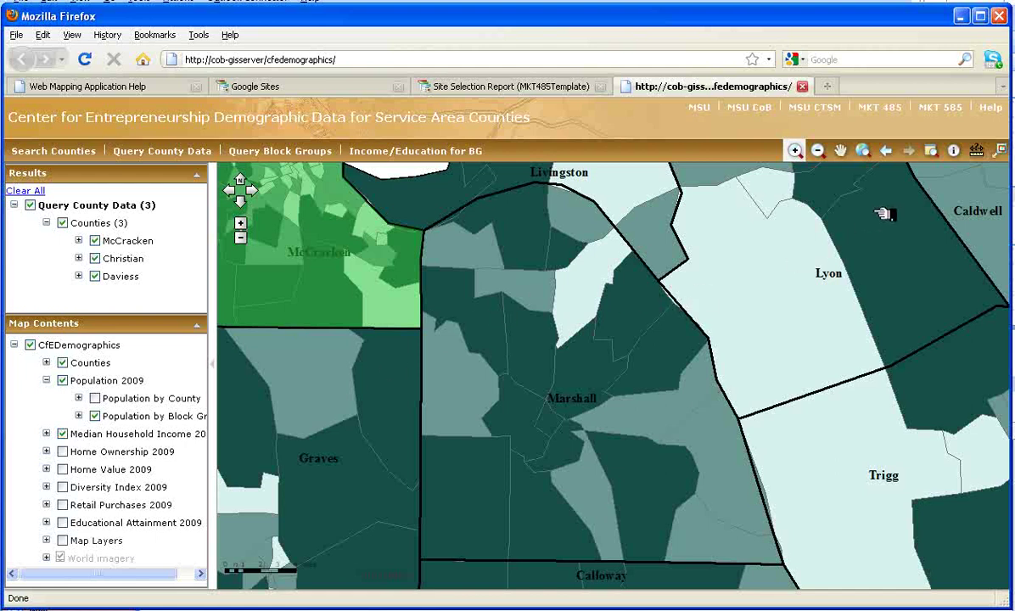
# Identify a block group in northeastern Marshall County and view its Population by Block Group data instead of the county data
pyautogui.click(953, 151)
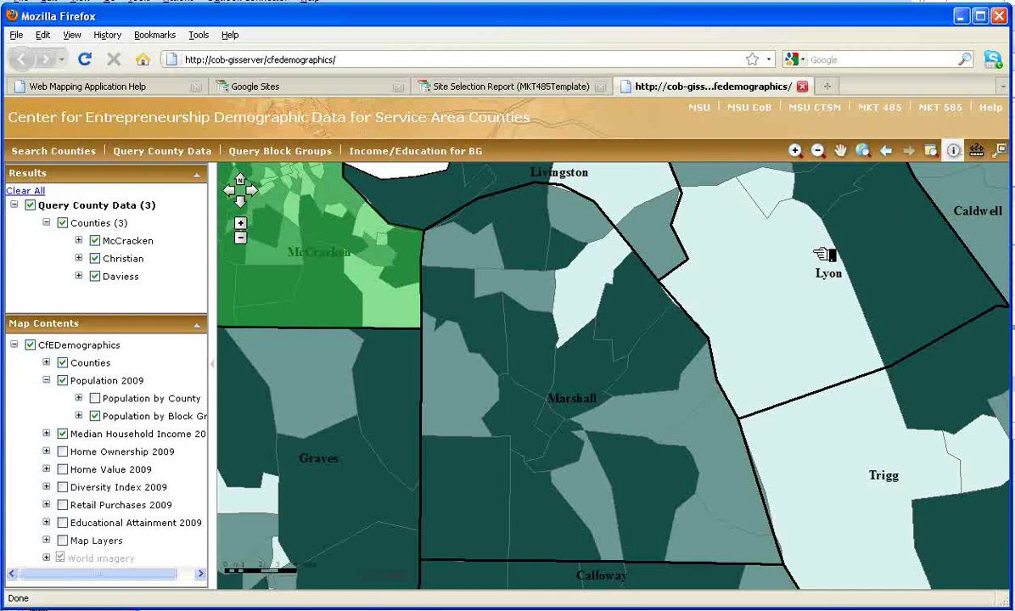
pyautogui.click(632, 321)
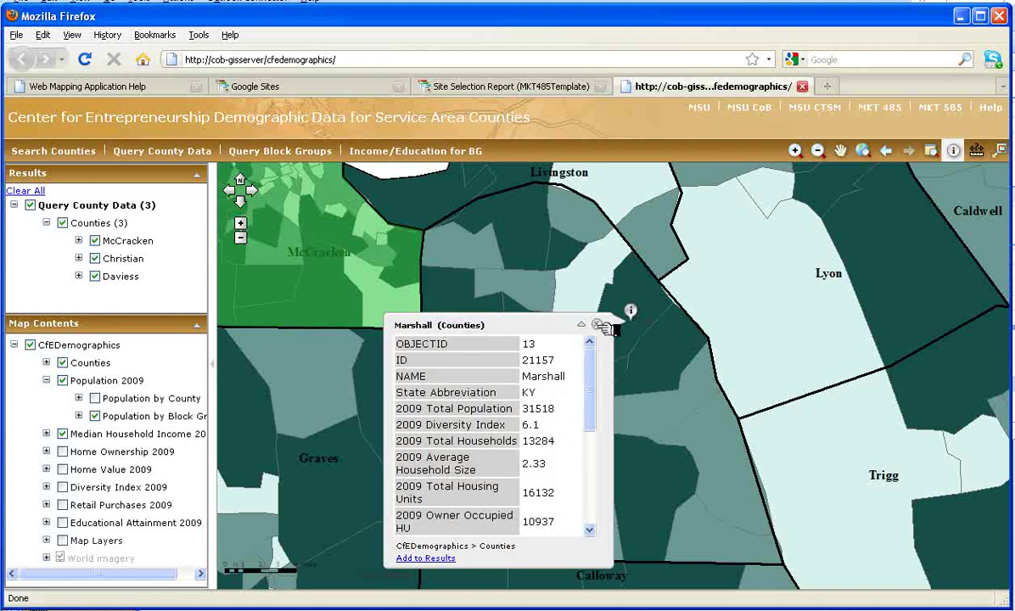
pyautogui.click(564, 326)
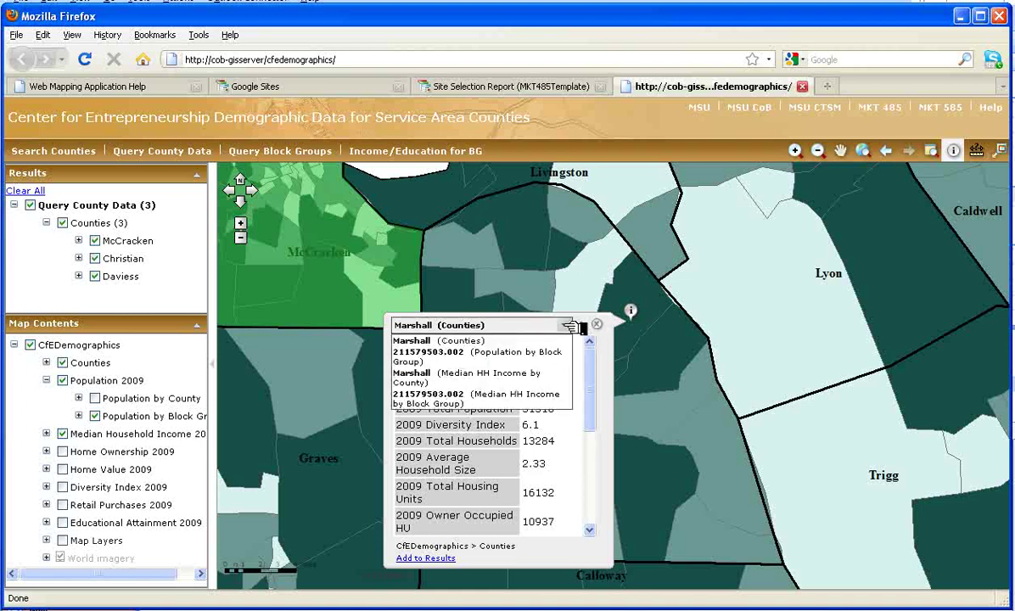
pyautogui.click(545, 354)
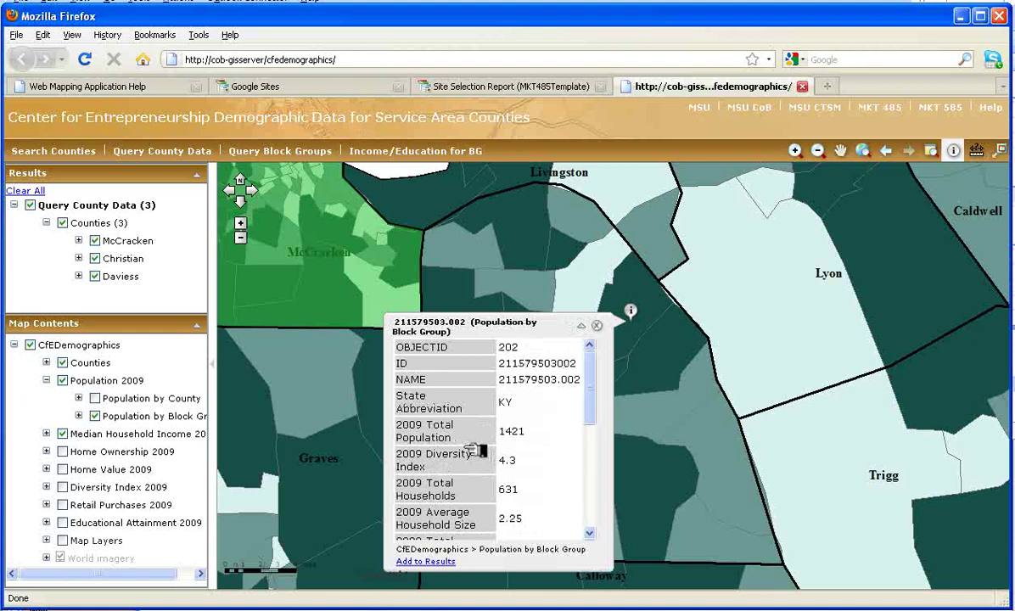
# Identify another block group near Marshall County's eastern edge, view its Population by Block Group data, and close the details
pyautogui.click(666, 352)
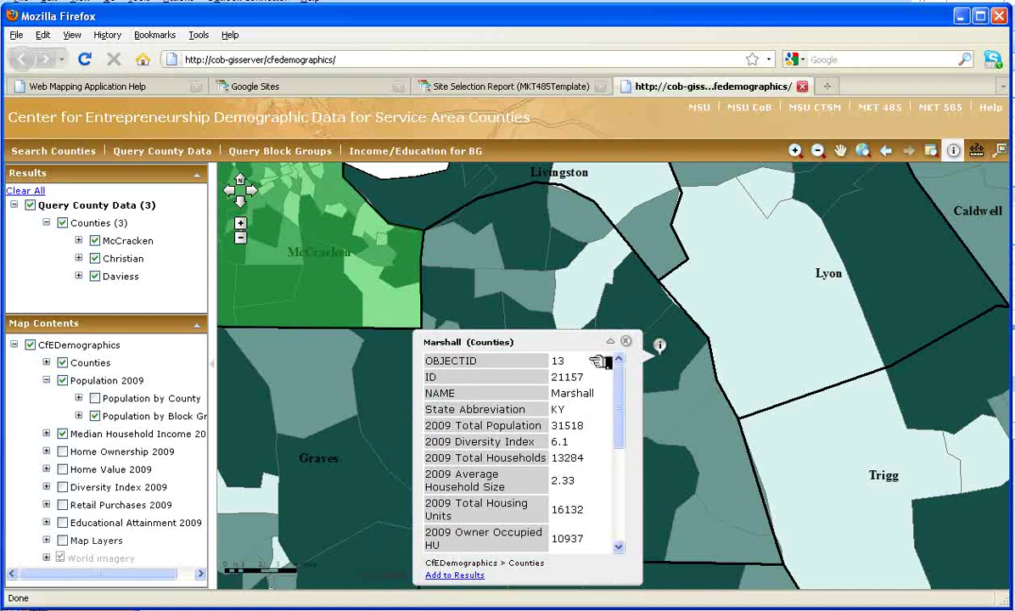
pyautogui.click(598, 342)
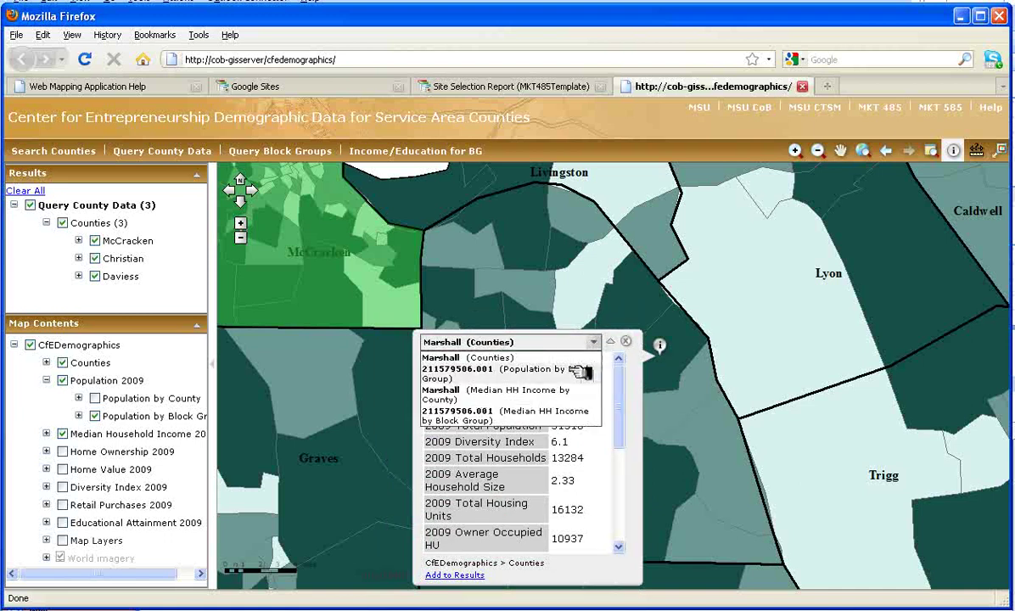
pyautogui.click(582, 372)
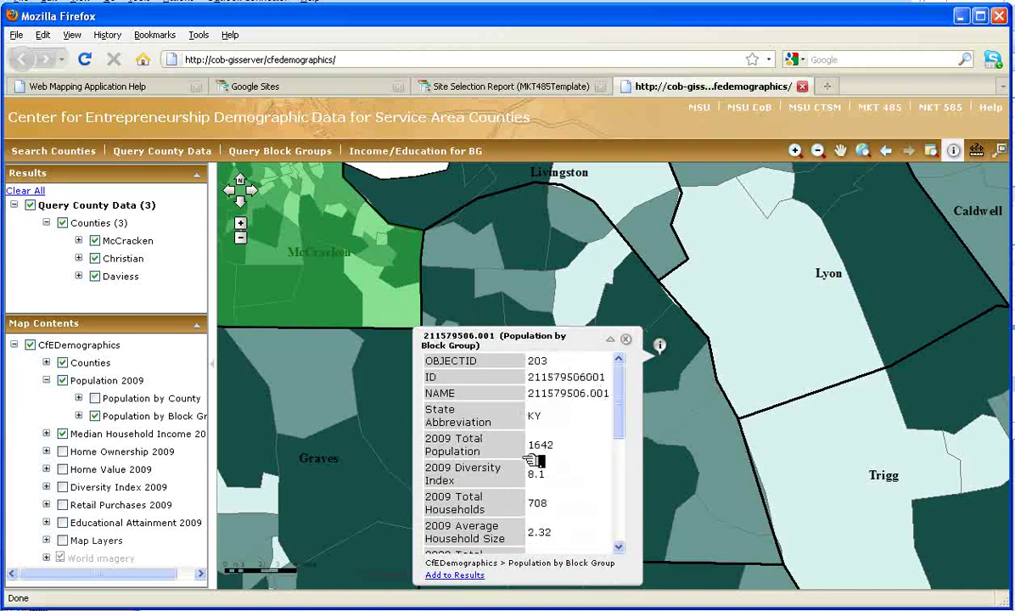
pyautogui.click(626, 339)
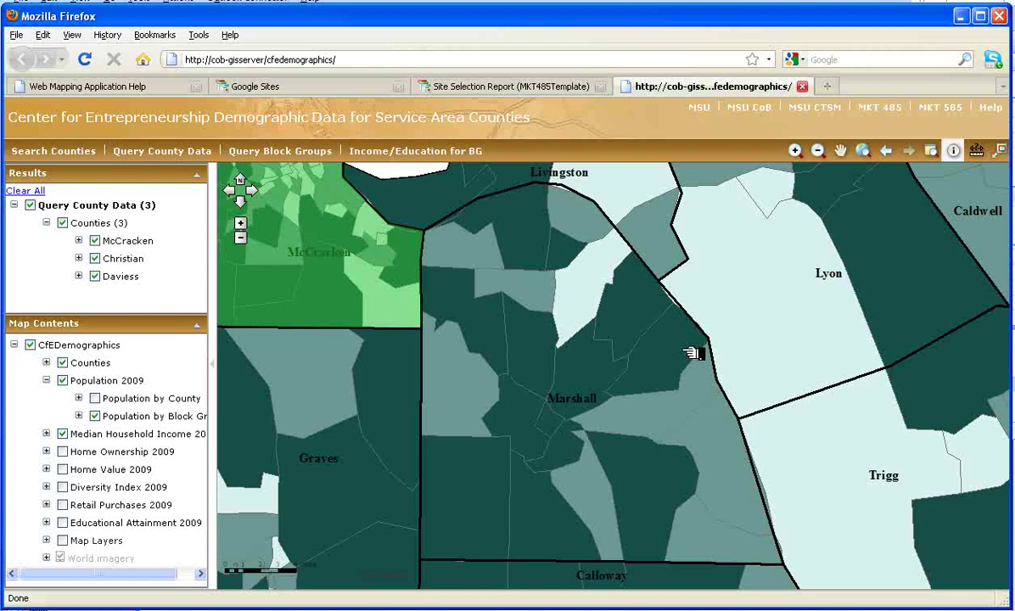
# Display only Educational Attainment 2009 by block group with its legend expanded, turning off Population, Median Household Income, and county-level attainment
pyautogui.click(62, 380)
pyautogui.click(47, 381)
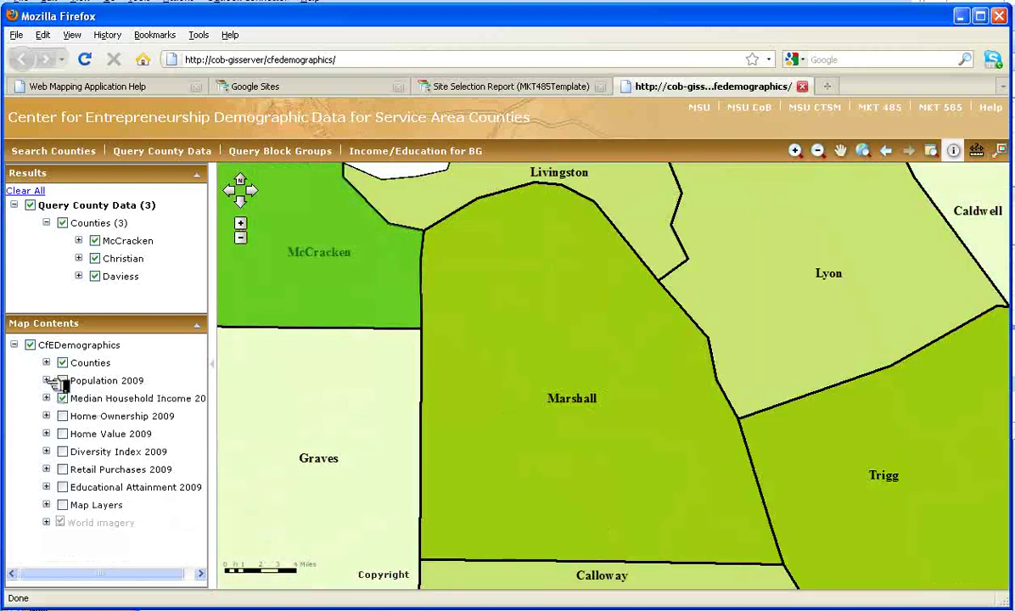
pyautogui.click(62, 487)
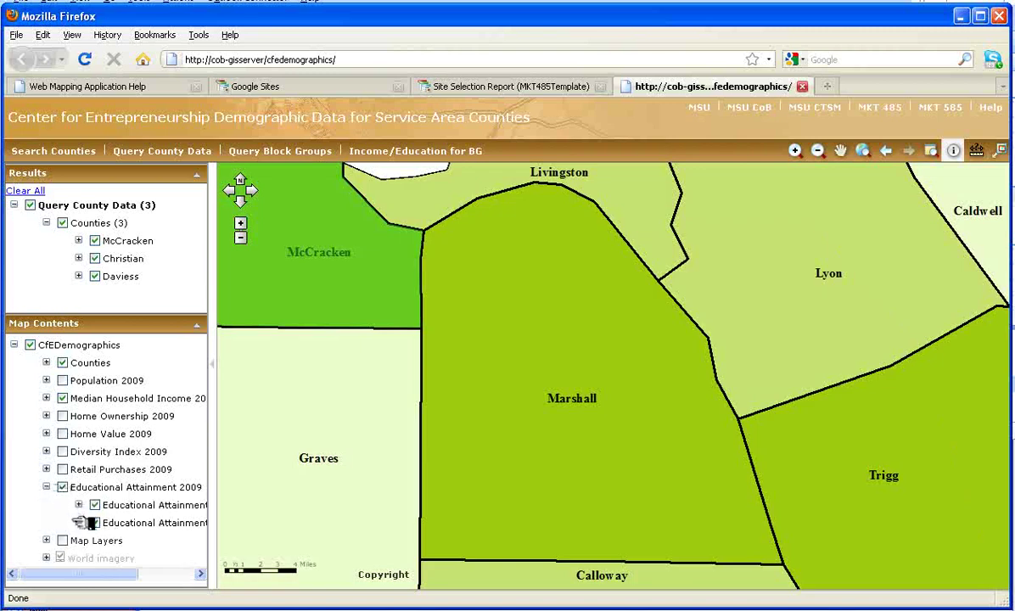
pyautogui.click(94, 505)
pyautogui.click(79, 522)
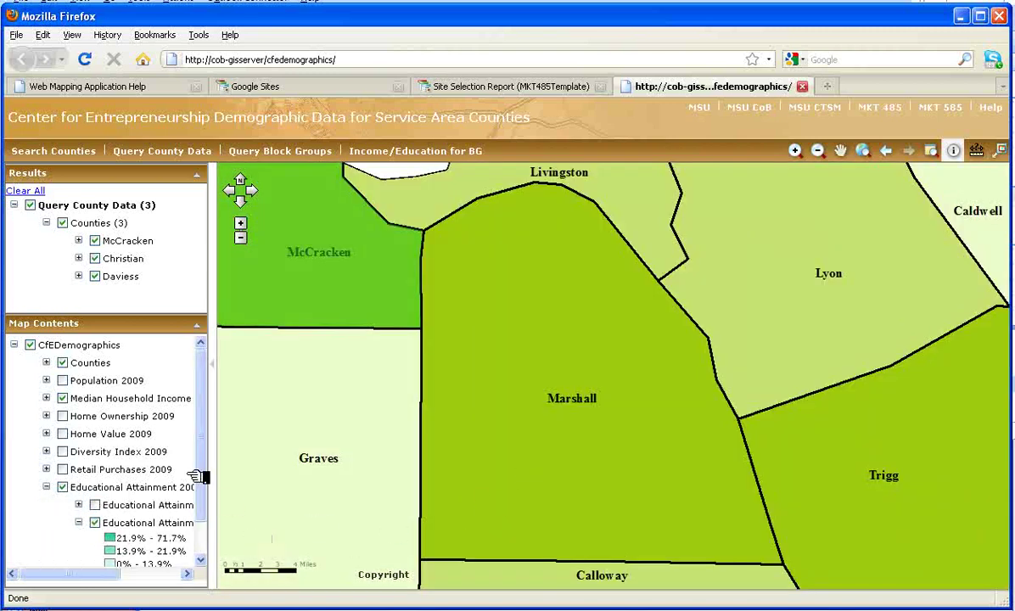
pyautogui.click(62, 398)
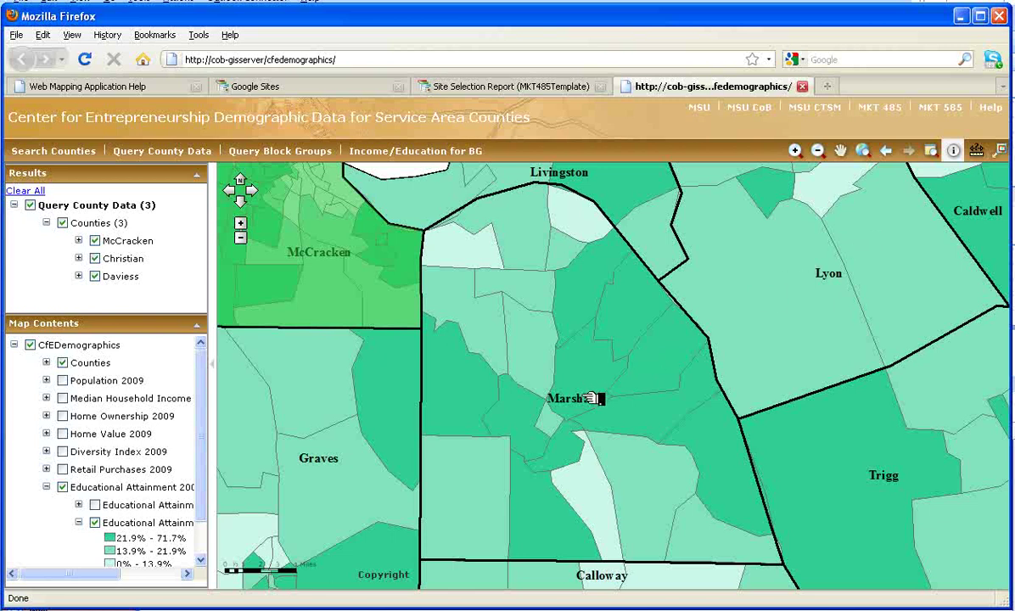
# Identify the block group just north of the Marshall label and review its Educational Attainment by Block Group attributes through PctColDeg
pyautogui.click(582, 368)
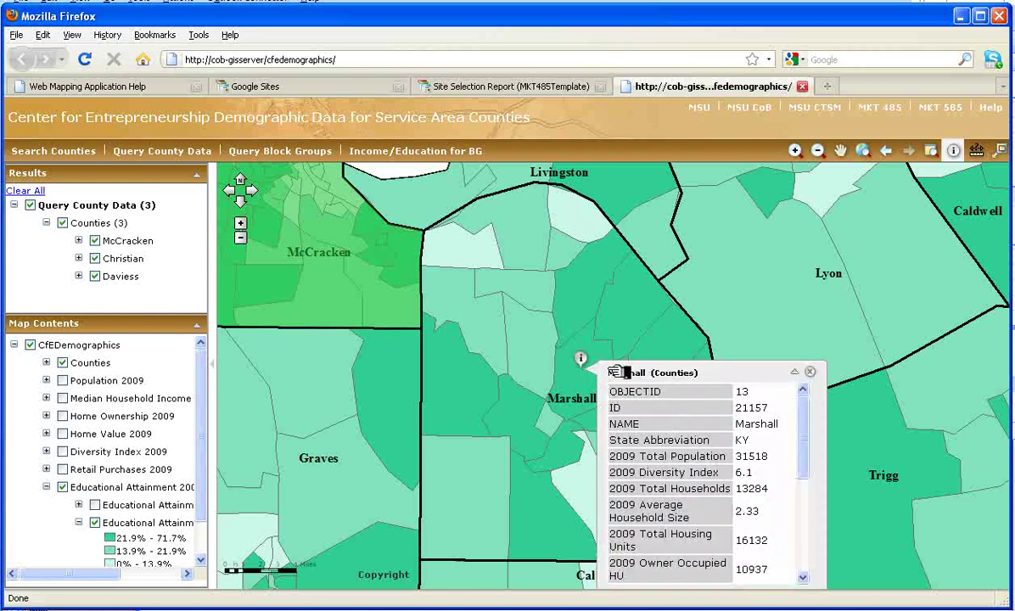
pyautogui.click(777, 373)
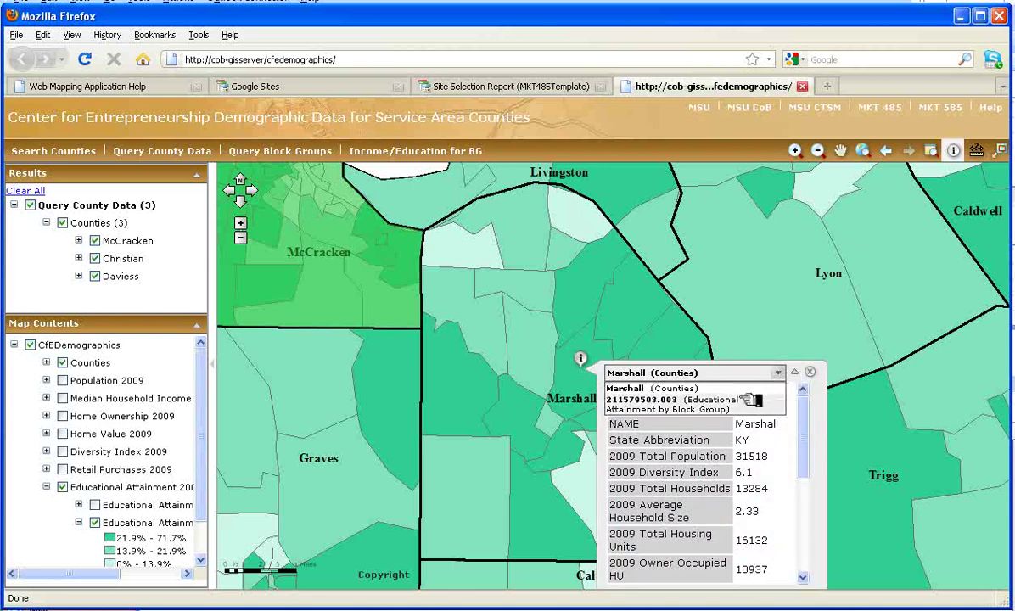
pyautogui.click(746, 399)
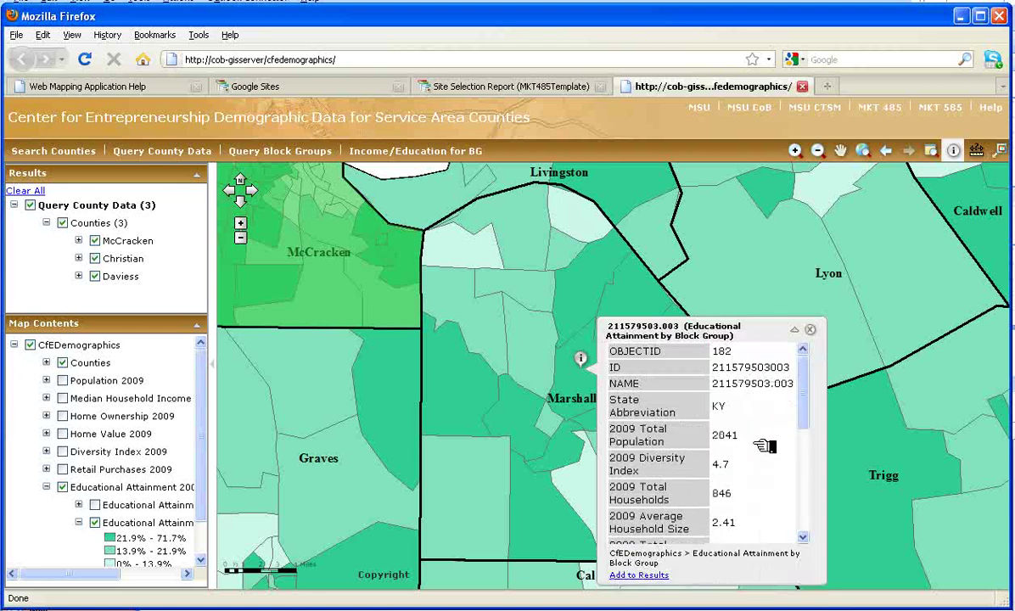
pyautogui.moveTo(803, 415); pyautogui.dragTo(803, 526)
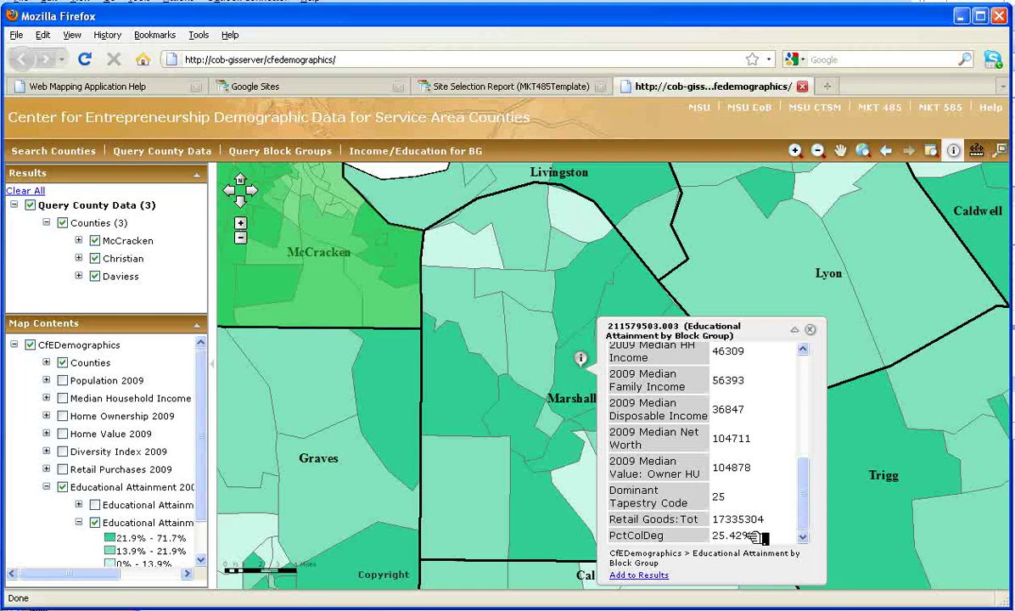
pyautogui.scroll(1, 813, 471)
pyautogui.moveTo(813, 473); pyautogui.dragTo(756, 356)
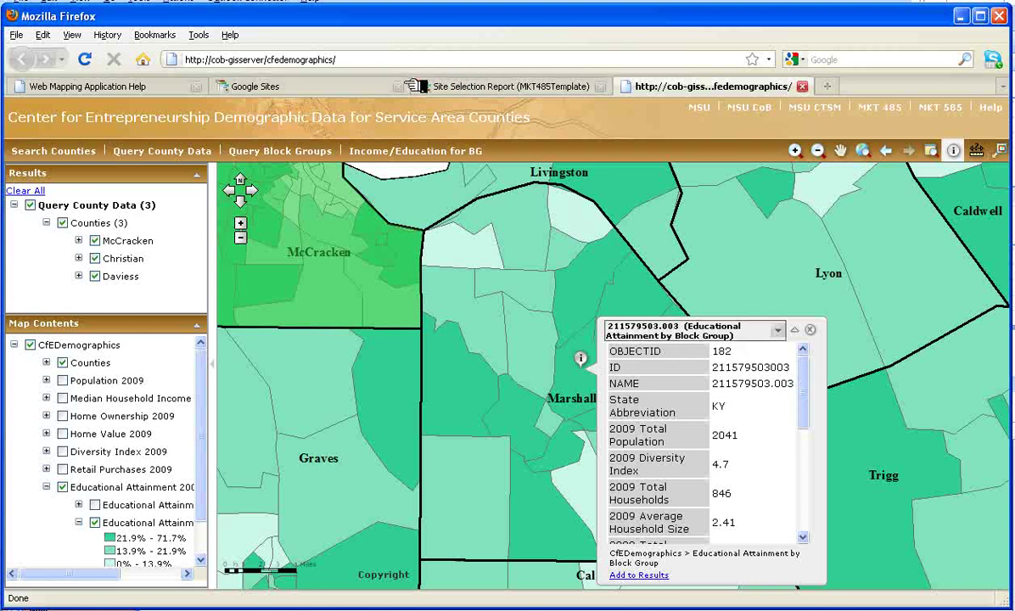
# Switch to the Site Selection Report page of the MKT485Template site in Google Sites
pyautogui.click(327, 85)
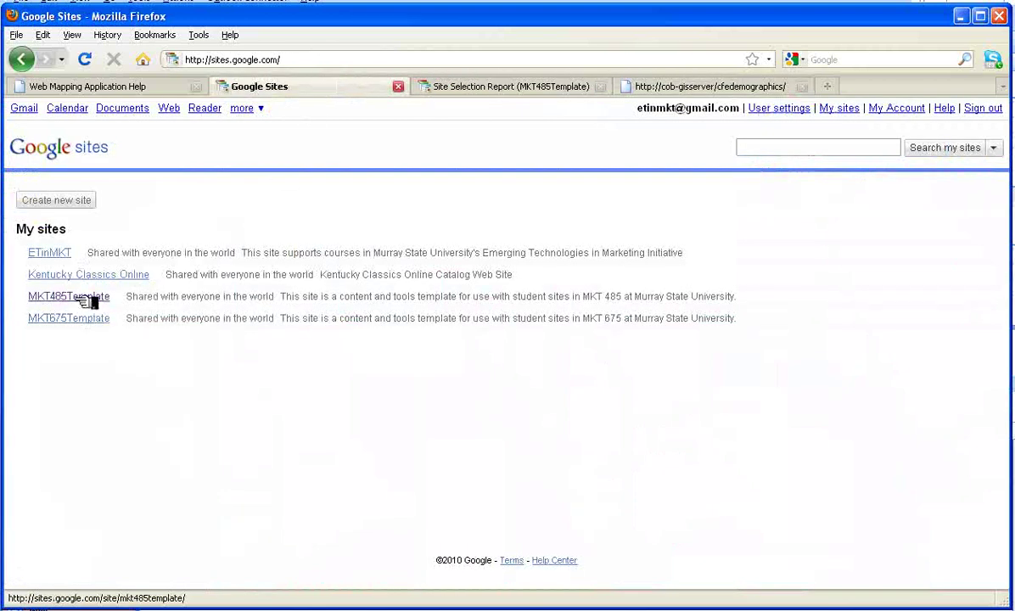
pyautogui.click(475, 87)
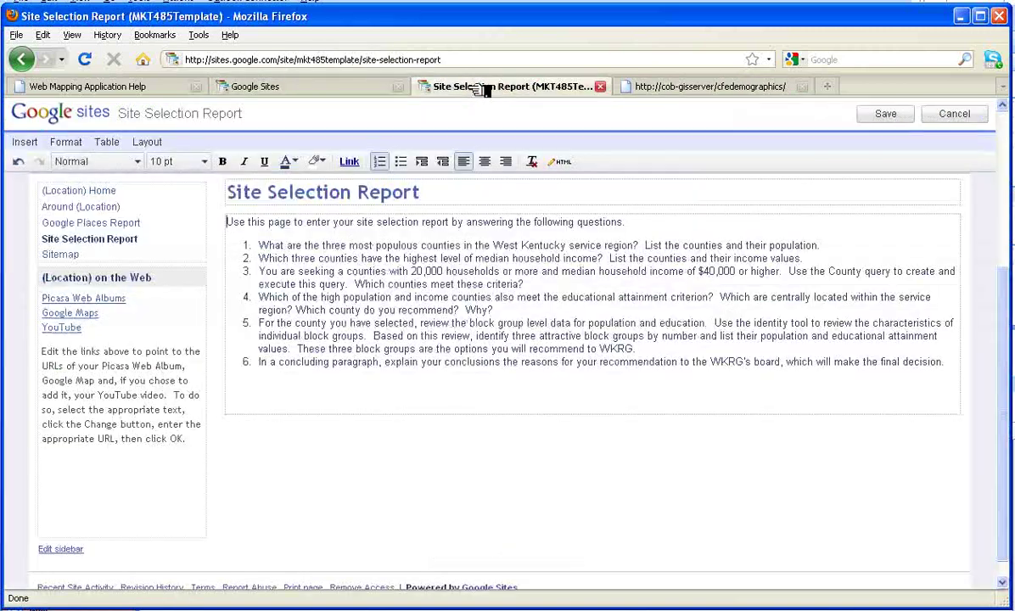